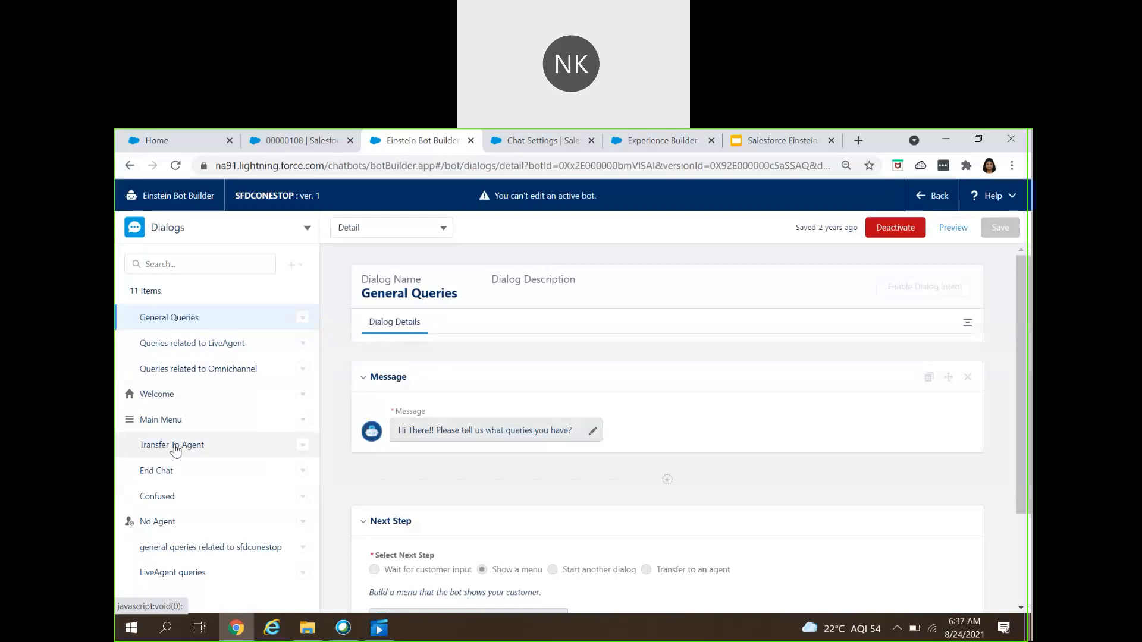
Step: Open the bot's Transfer To Agent dialog to view its next step
{"action": "left_click", "coordinate": [163, 450]}
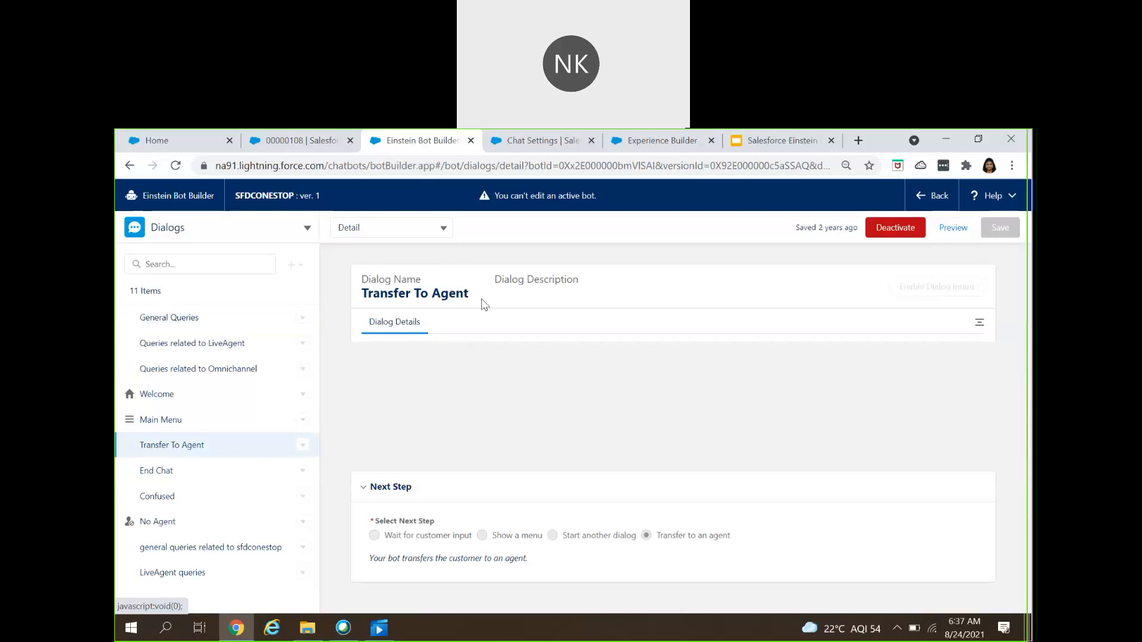
Step: In Salesforce Setup, check the Chat API endpoint in Chat Settings and view the Chat Agent Configurations
{"action": "left_click", "coordinate": [501, 153]}
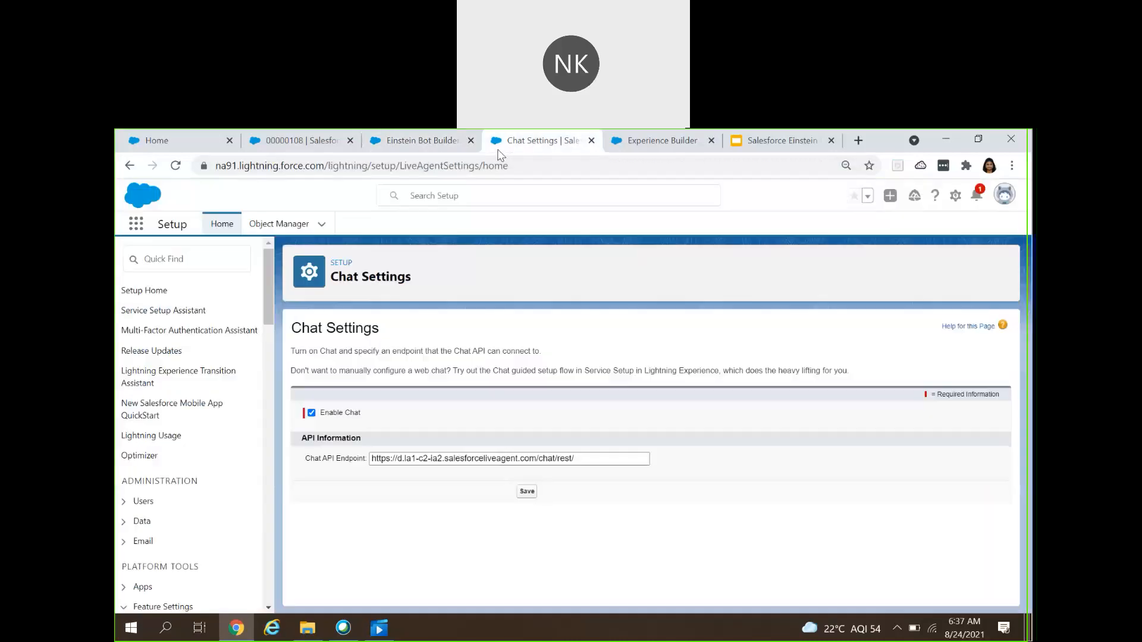
{"action": "scroll", "coordinate": [173, 509], "scroll_direction": "down", "scroll_amount": 1}
{"action": "scroll", "coordinate": [173, 510], "scroll_direction": "down", "scroll_amount": 10}
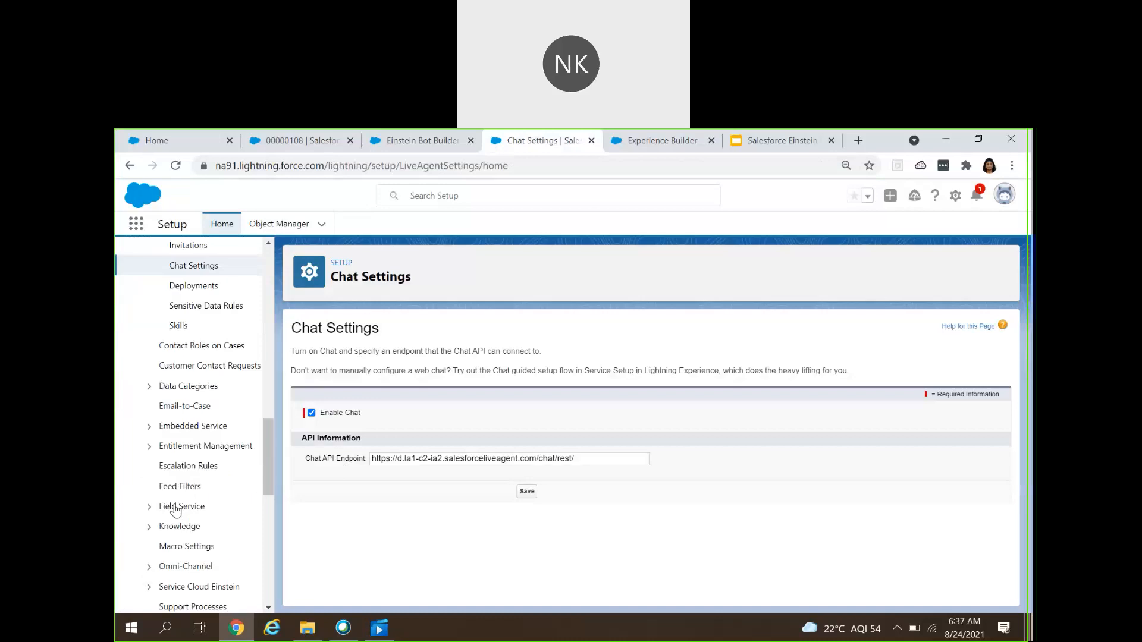
{"action": "scroll", "coordinate": [175, 509], "scroll_direction": "up", "scroll_amount": 2}
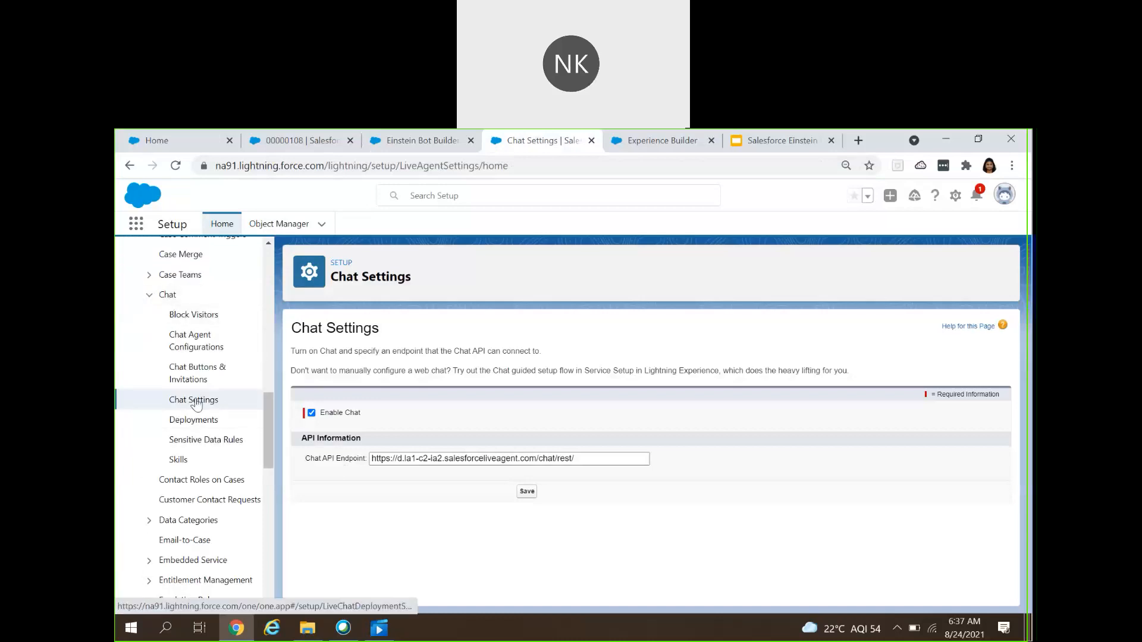
{"action": "triple_click", "coordinate": [453, 459]}
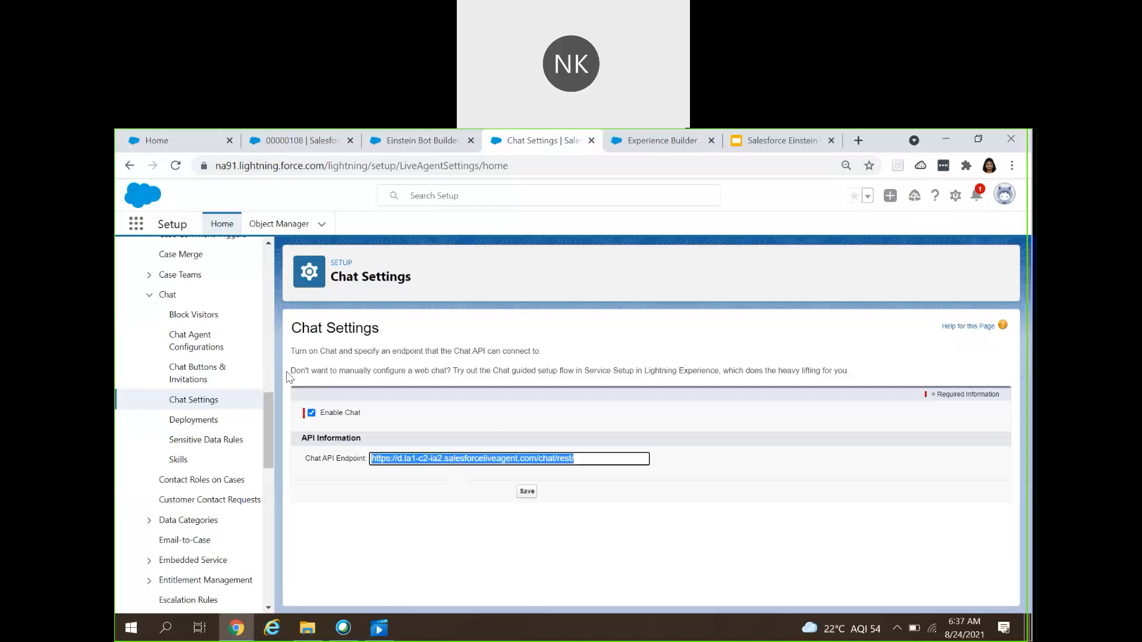
{"action": "left_click", "coordinate": [189, 353]}
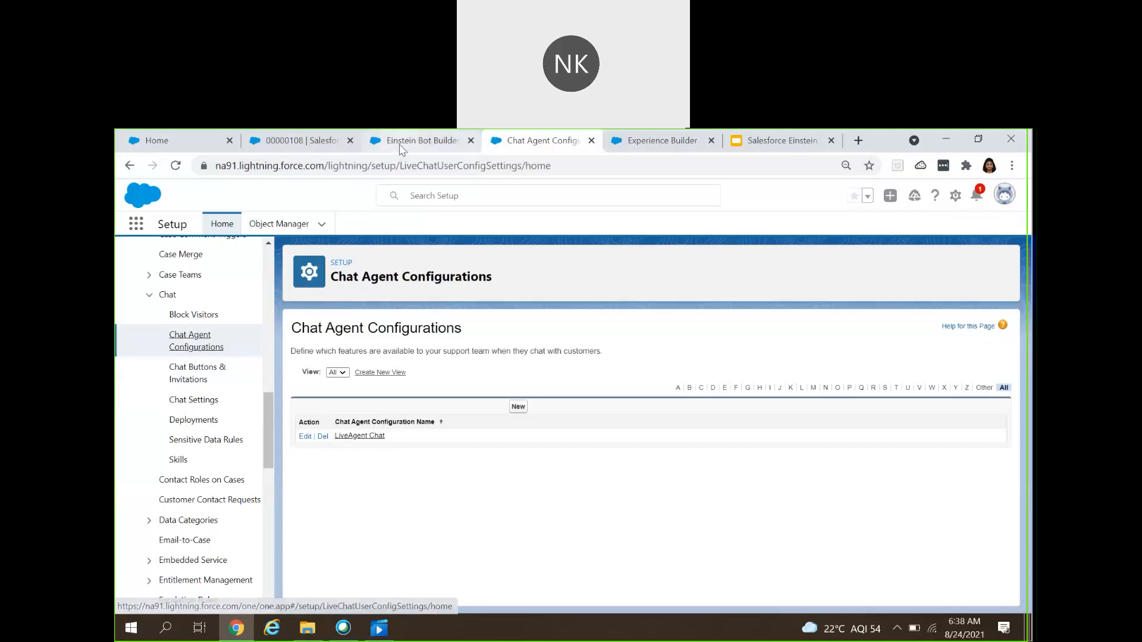
Step: Search Setup for "site", list all Digital Experiences sites and open SFDCONESTOP20 in Experience Builder
{"action": "scroll", "coordinate": [186, 382], "scroll_direction": "up", "scroll_amount": 10}
{"action": "left_click", "coordinate": [170, 267]}
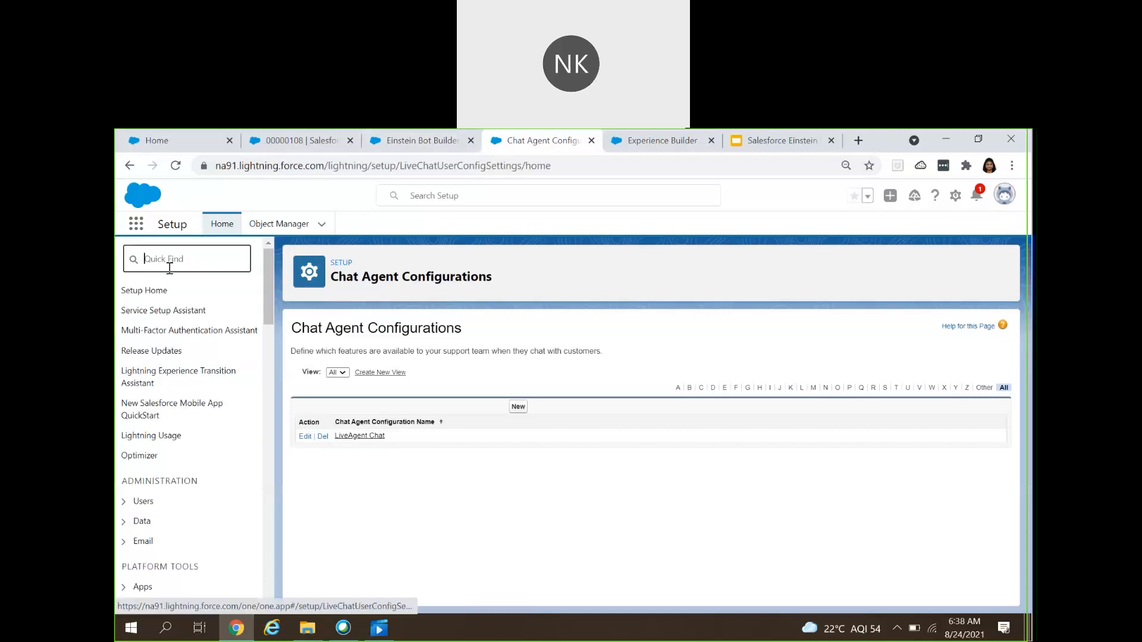
{"action": "type", "text": "s"}
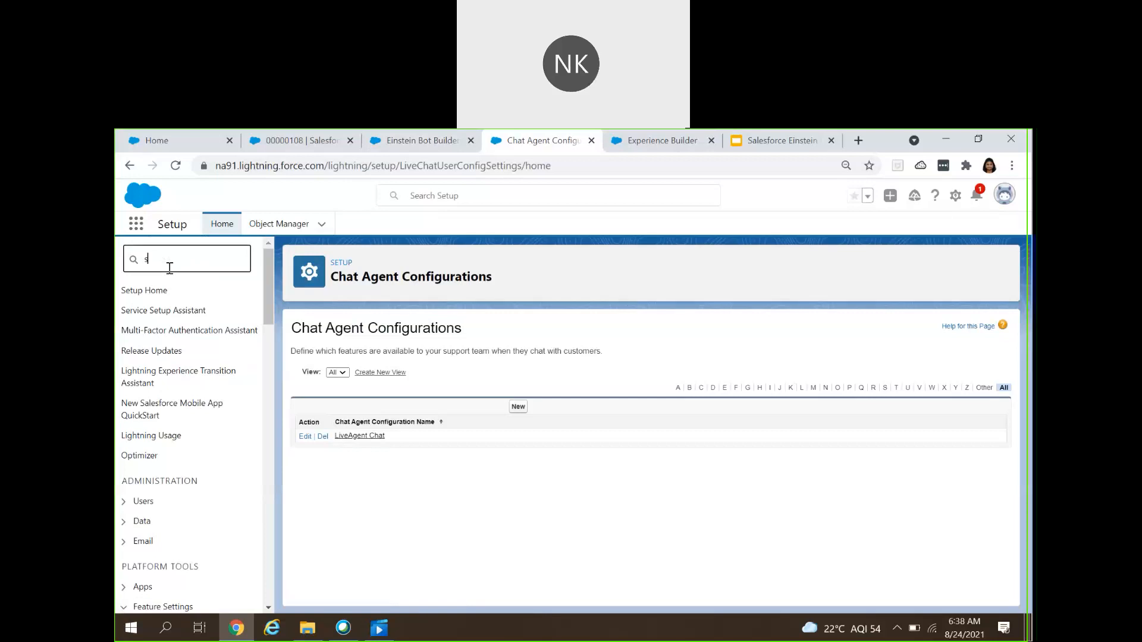
{"action": "type", "text": "i"}
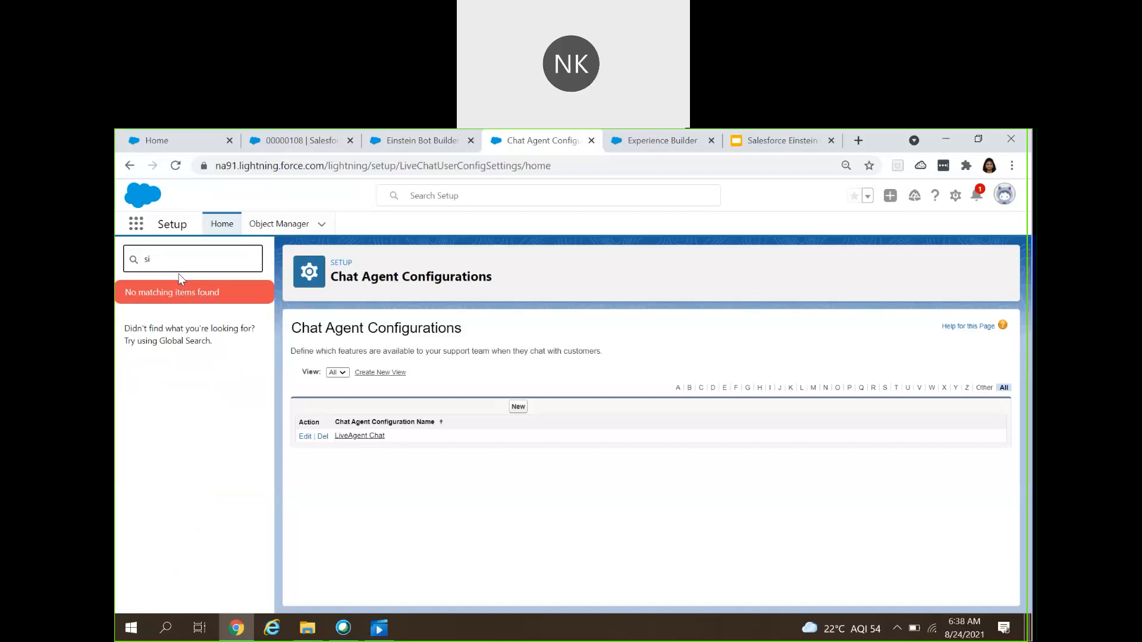
{"action": "type", "text": "este"}
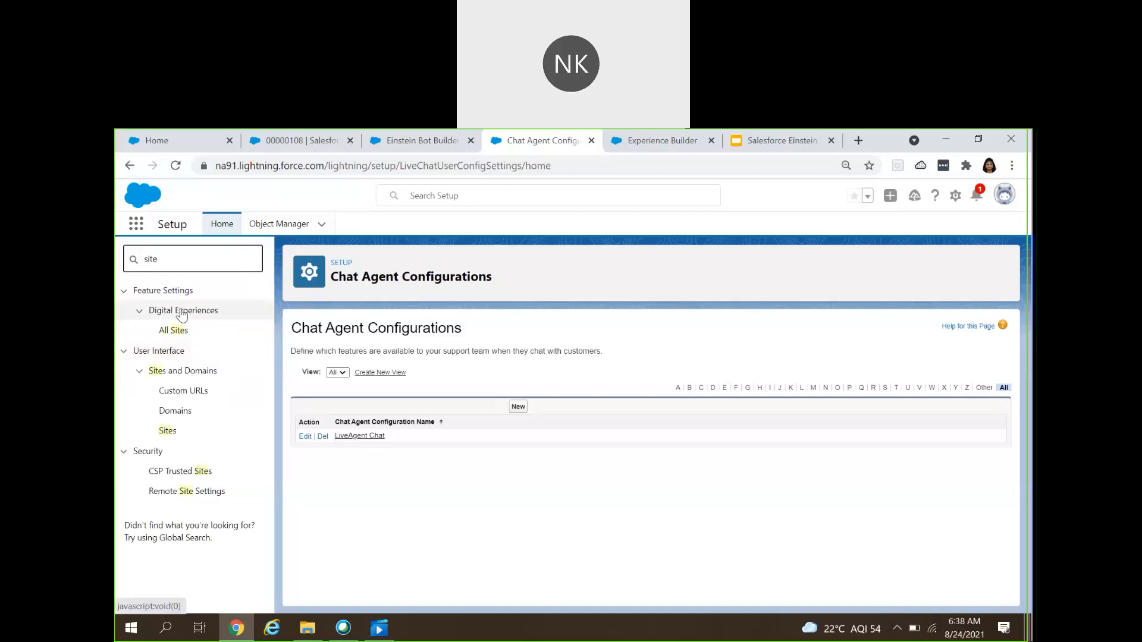
{"action": "left_click", "coordinate": [178, 331]}
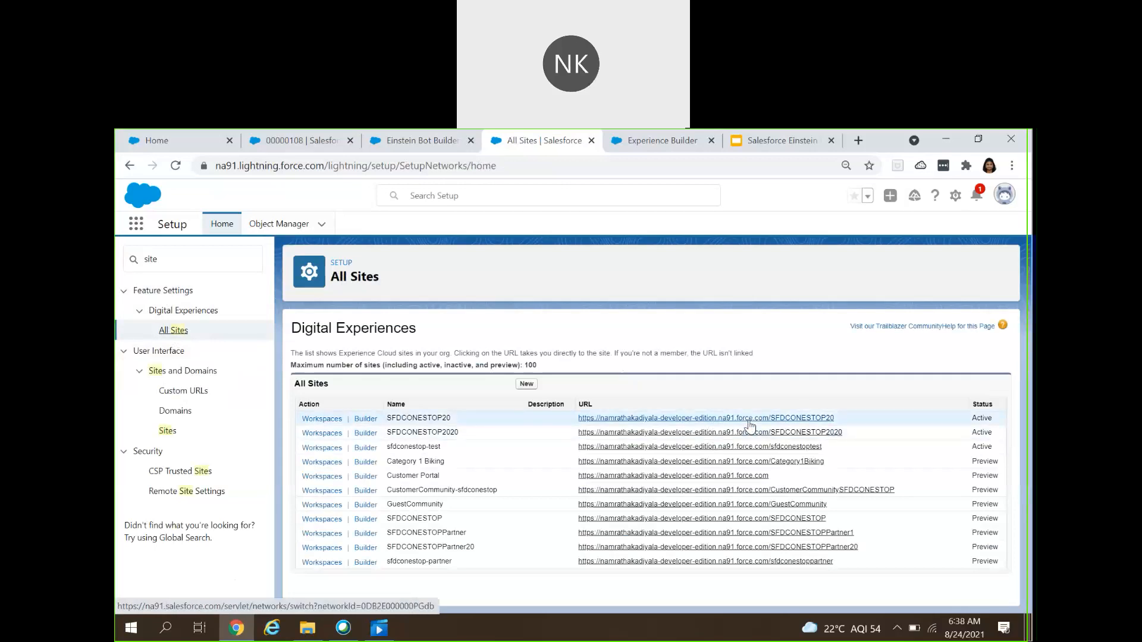
{"action": "left_click", "coordinate": [366, 419]}
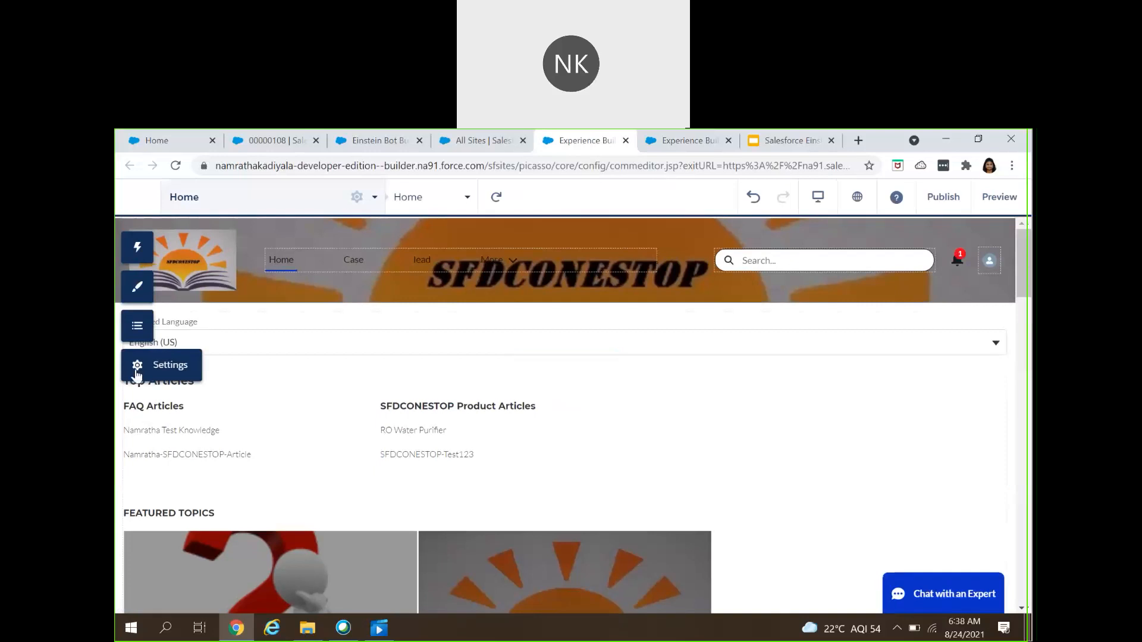
Step: Inspect the Chat entry under Trusted Sites for Scripts and the CSP security level in the site's Security & Privacy settings
{"action": "left_click", "coordinate": [136, 369]}
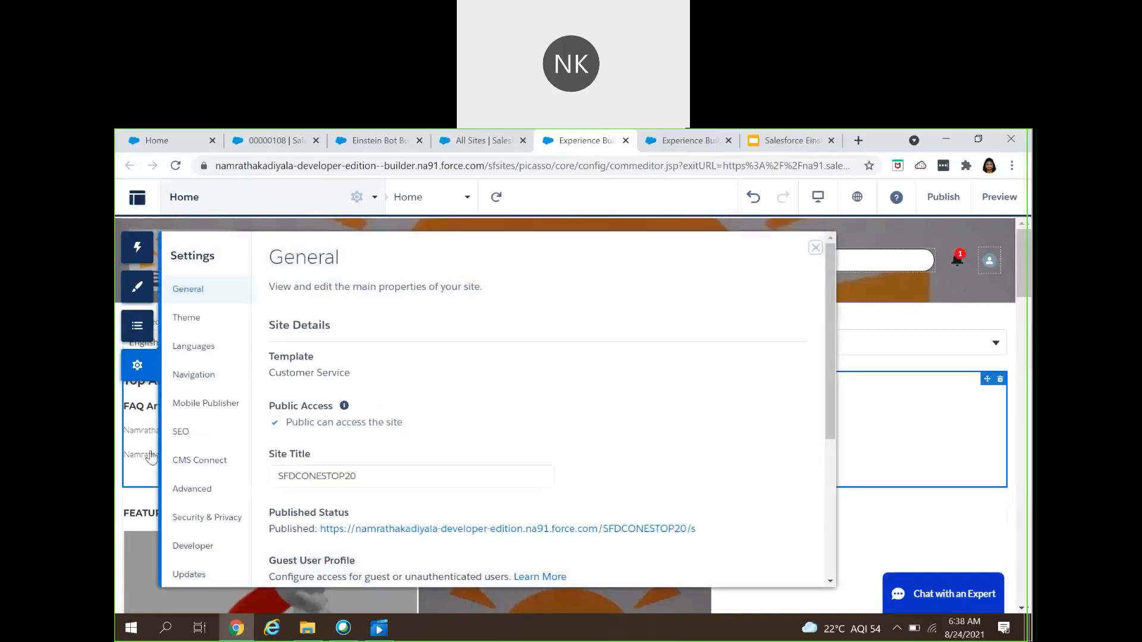
{"action": "left_click", "coordinate": [204, 520]}
{"action": "scroll", "coordinate": [499, 446], "scroll_direction": "down", "scroll_amount": 6}
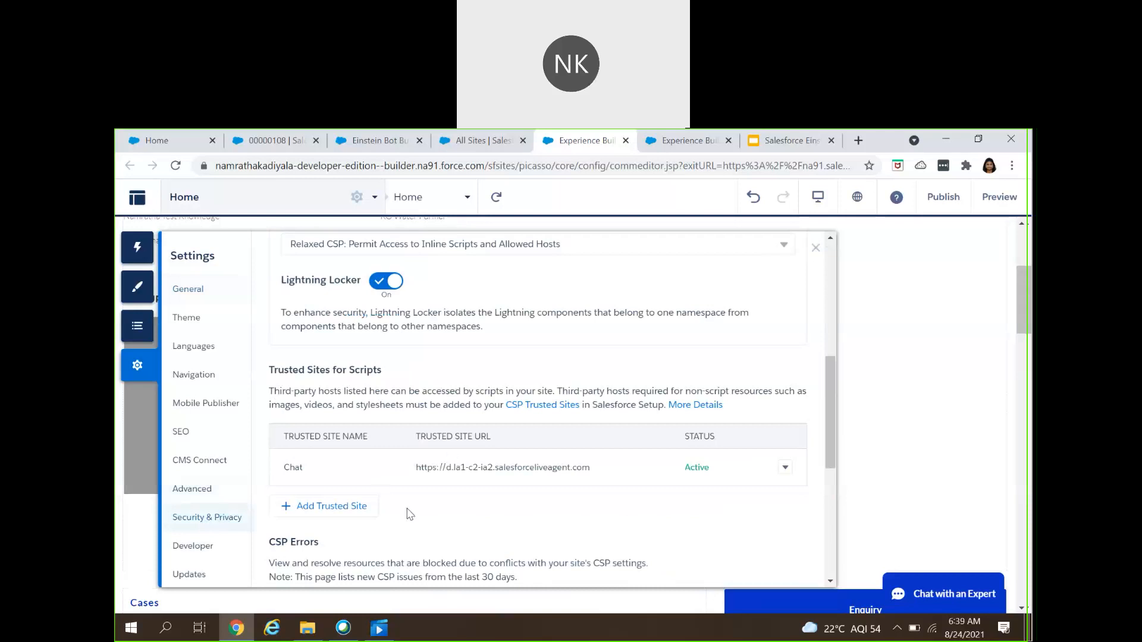
{"action": "left_click", "coordinate": [785, 467]}
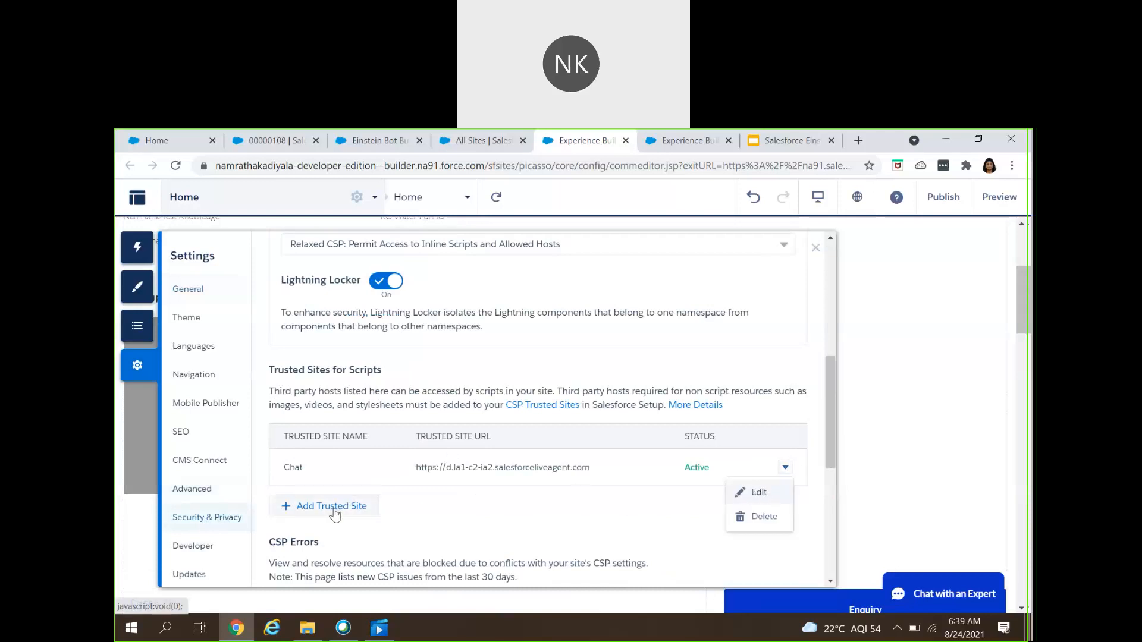
{"action": "left_click", "coordinate": [751, 495]}
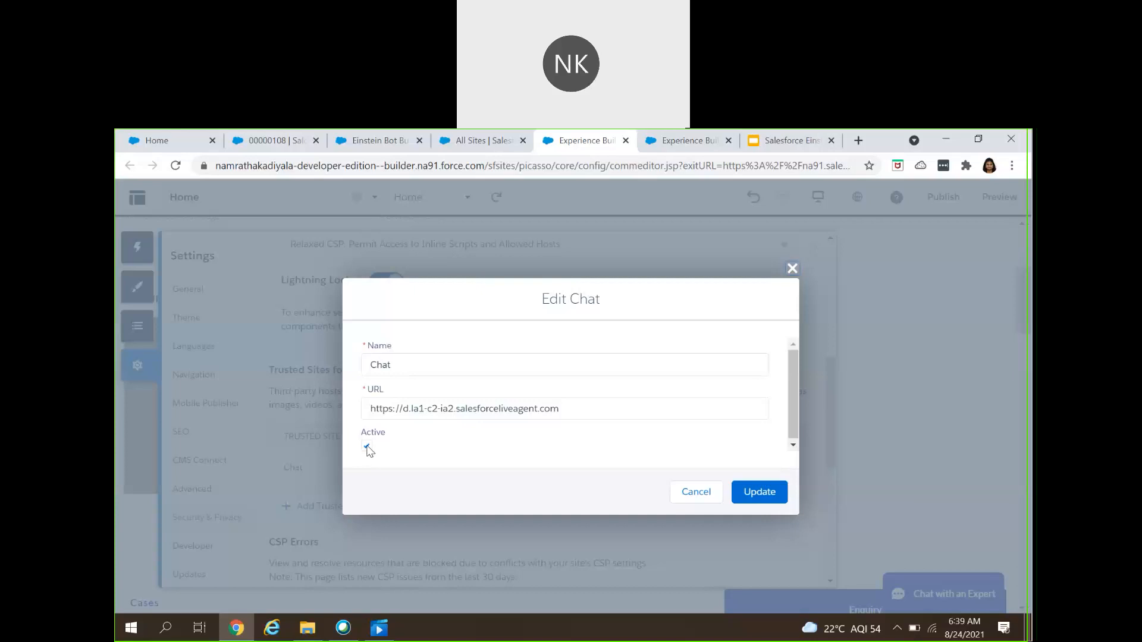
{"action": "left_click", "coordinate": [685, 497]}
{"action": "scroll", "coordinate": [507, 513], "scroll_direction": "up", "scroll_amount": 4}
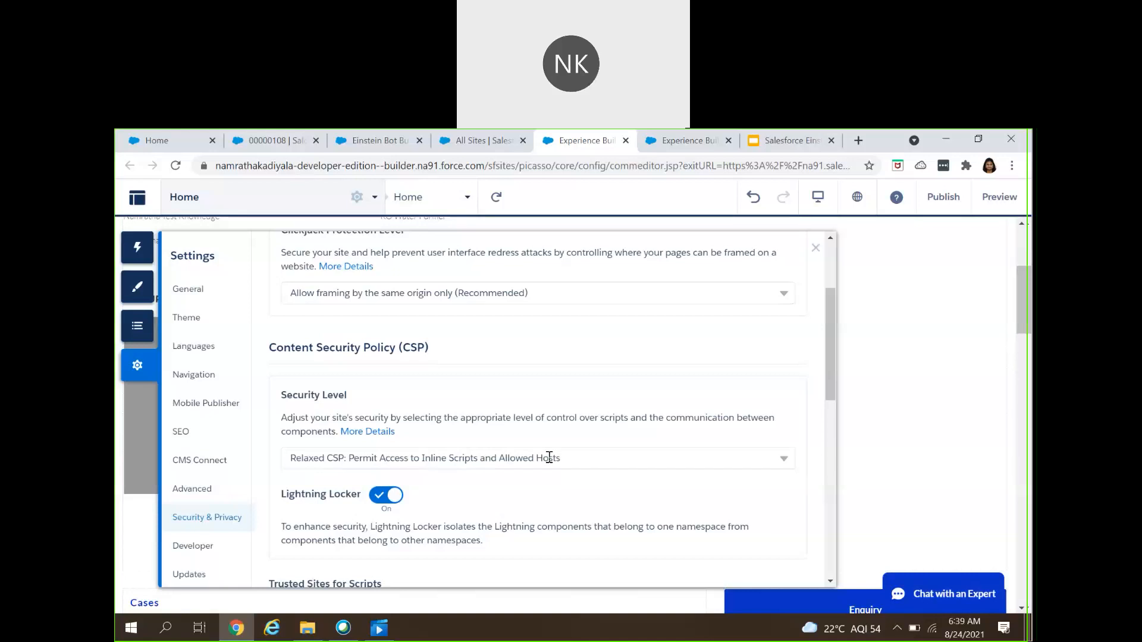
Step: Look through the site's General, Theme, Languages and Navigation settings and close the settings
{"action": "left_click", "coordinate": [198, 298]}
{"action": "left_click", "coordinate": [193, 319]}
{"action": "left_click", "coordinate": [190, 342]}
{"action": "left_click", "coordinate": [194, 382]}
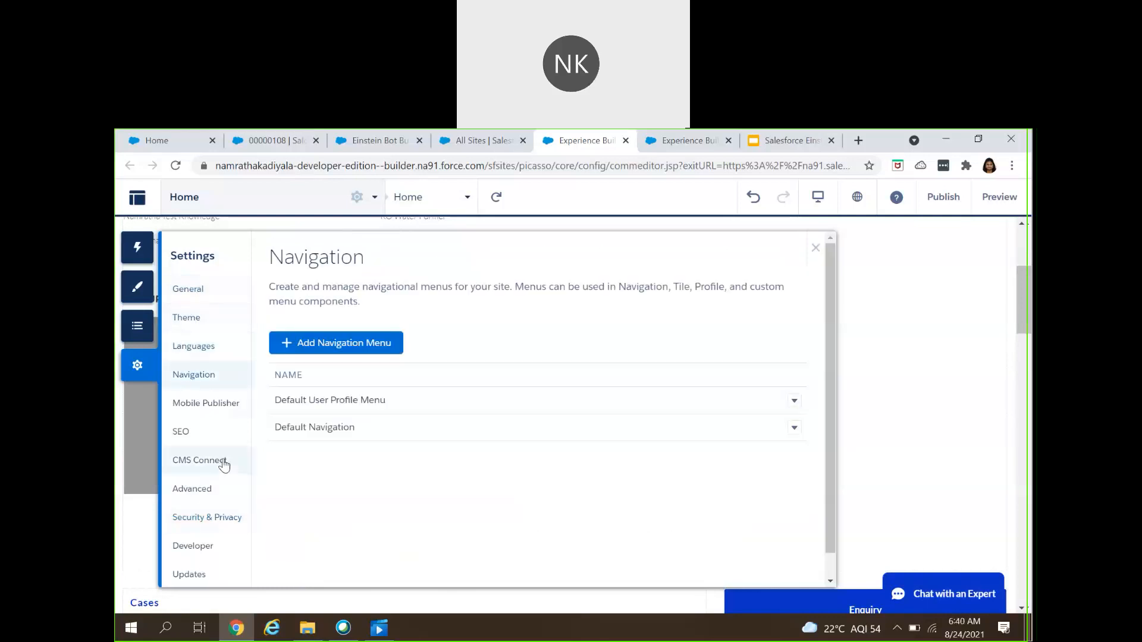
{"action": "left_click", "coordinate": [815, 247]}
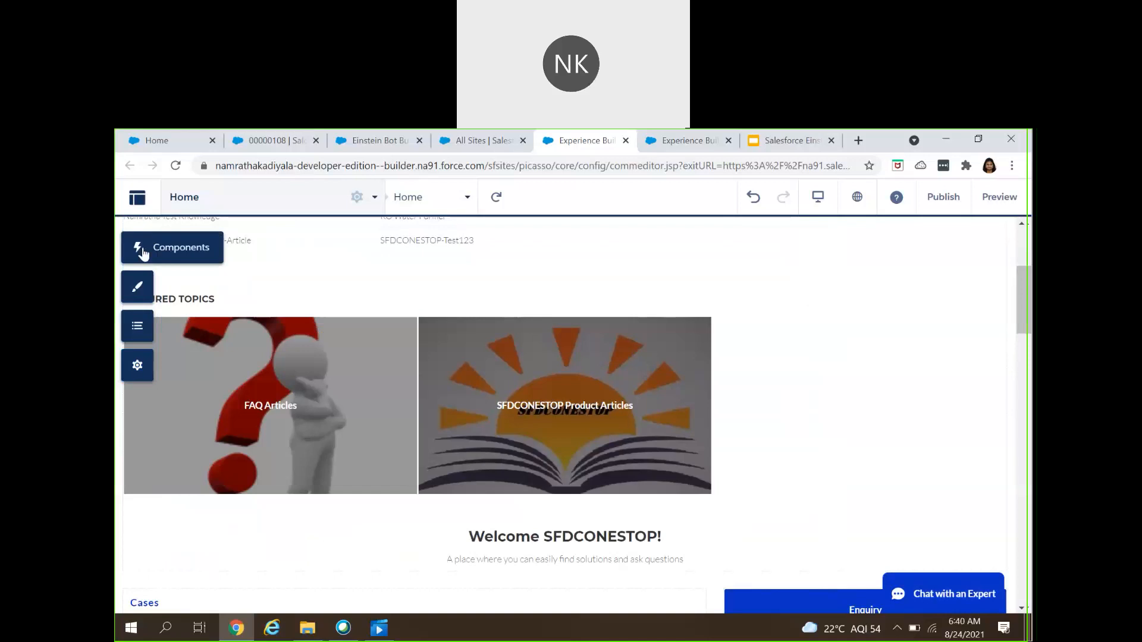
Step: Select the Embedded Service Chat component above the Home page footer and find its entry among the available components
{"action": "scroll", "coordinate": [327, 527], "scroll_direction": "down", "scroll_amount": 10}
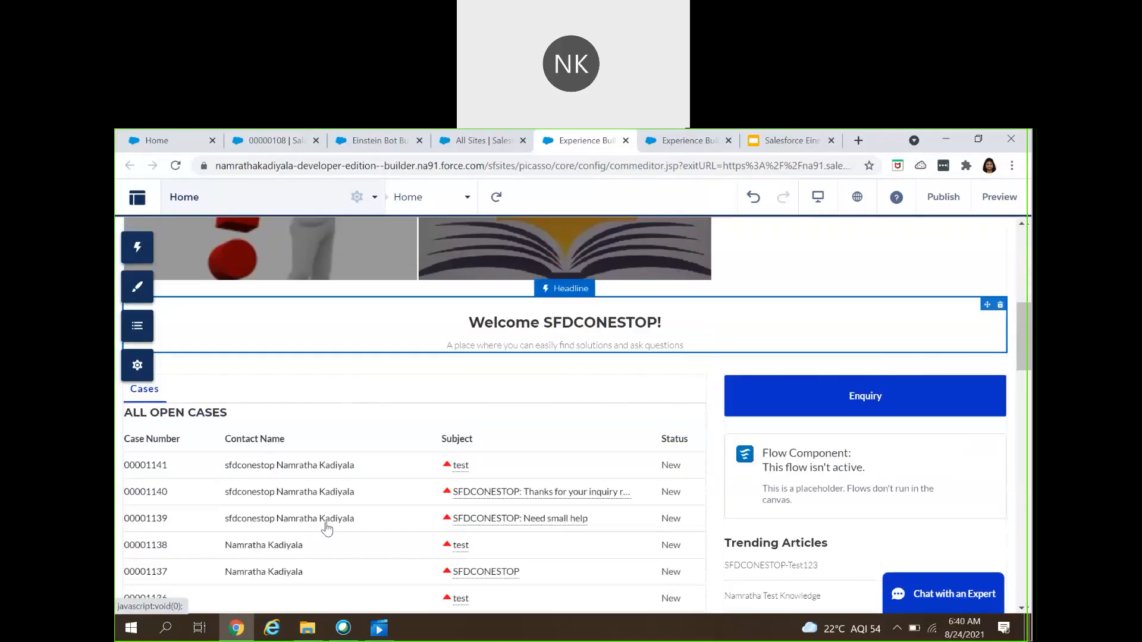
{"action": "scroll", "coordinate": [327, 528], "scroll_direction": "down", "scroll_amount": 8}
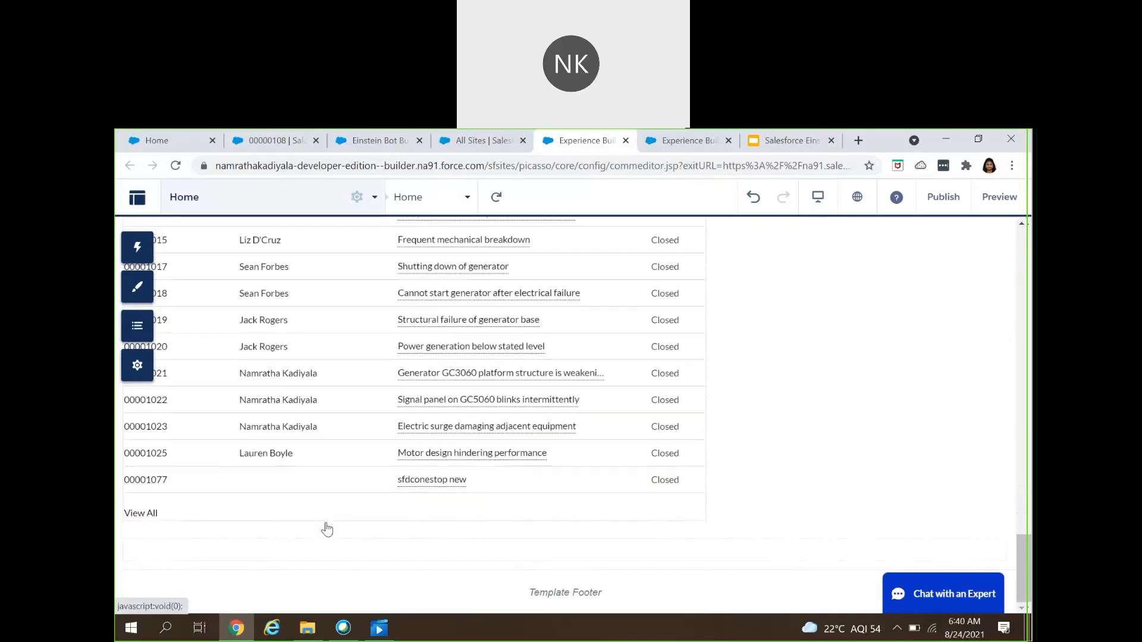
{"action": "left_click", "coordinate": [468, 559]}
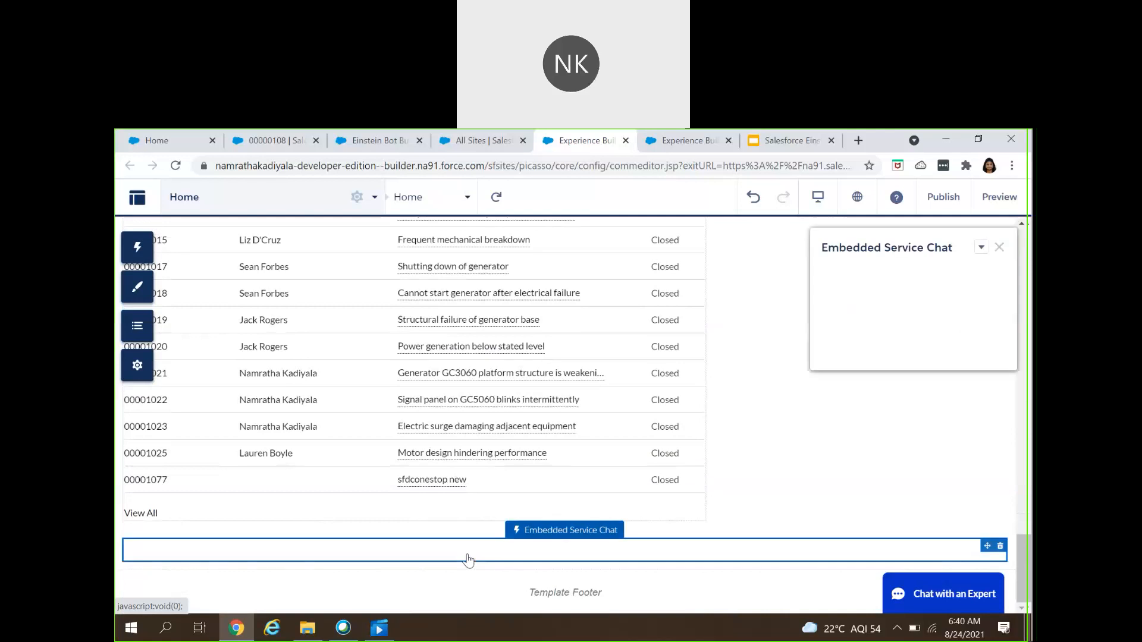
{"action": "left_click", "coordinate": [134, 247]}
{"action": "scroll", "coordinate": [273, 440], "scroll_direction": "down", "scroll_amount": 8}
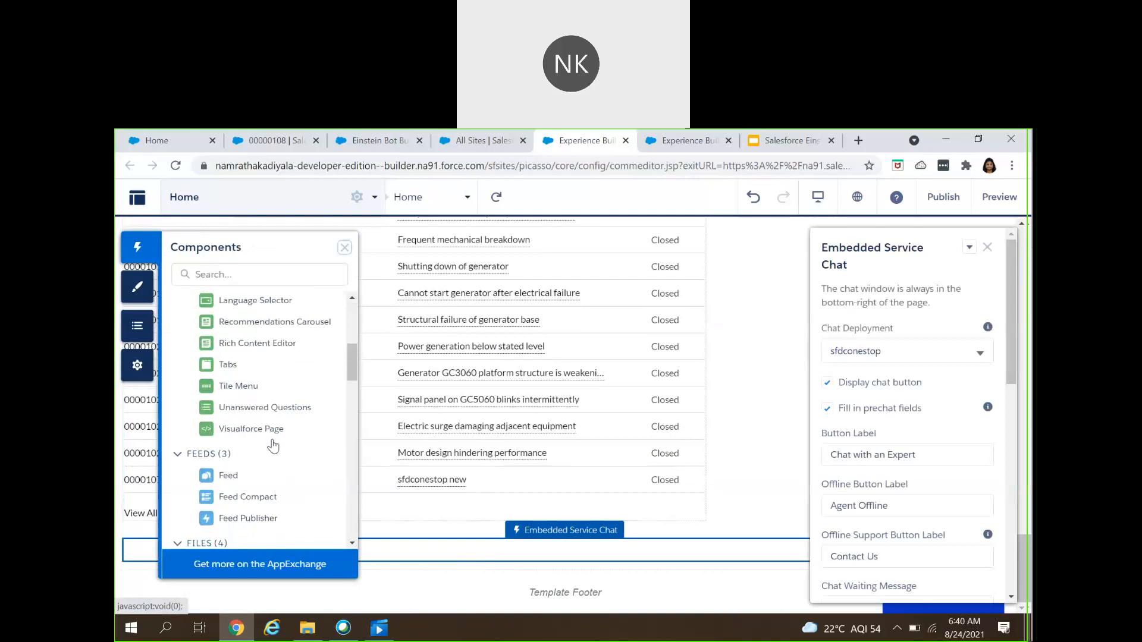
{"action": "scroll", "coordinate": [273, 444], "scroll_direction": "down", "scroll_amount": 10}
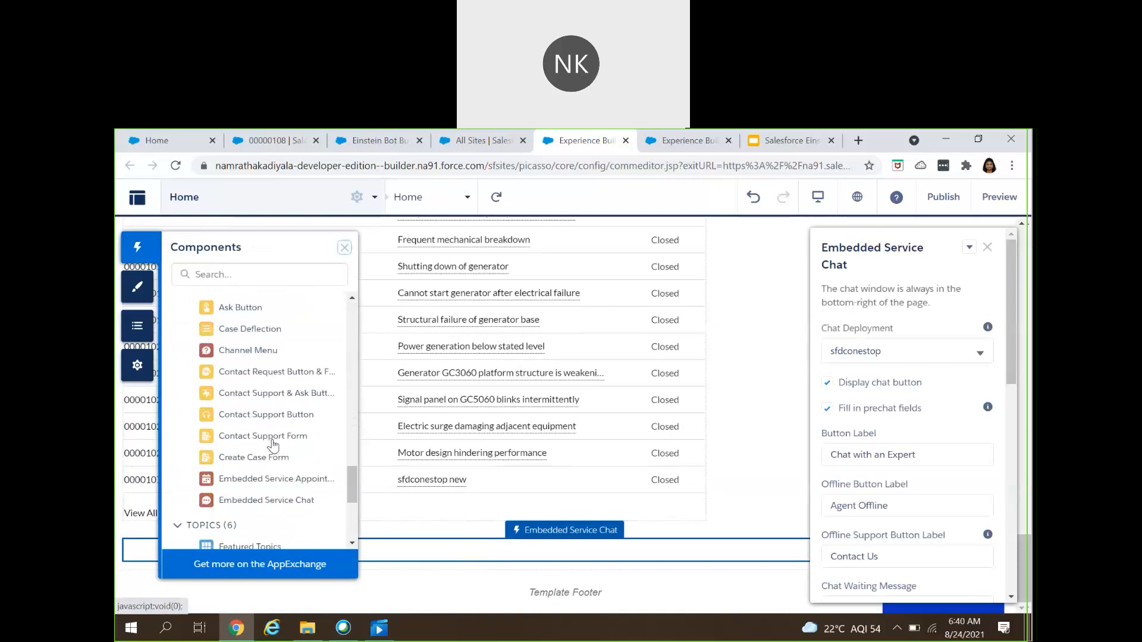
{"action": "scroll", "coordinate": [273, 444], "scroll_direction": "up", "scroll_amount": 4}
Step: Review the Chat Deployment and the other properties of the Embedded Service Chat component
{"action": "left_click_drag", "start_coordinate": [822, 329], "coordinate": [897, 331]}
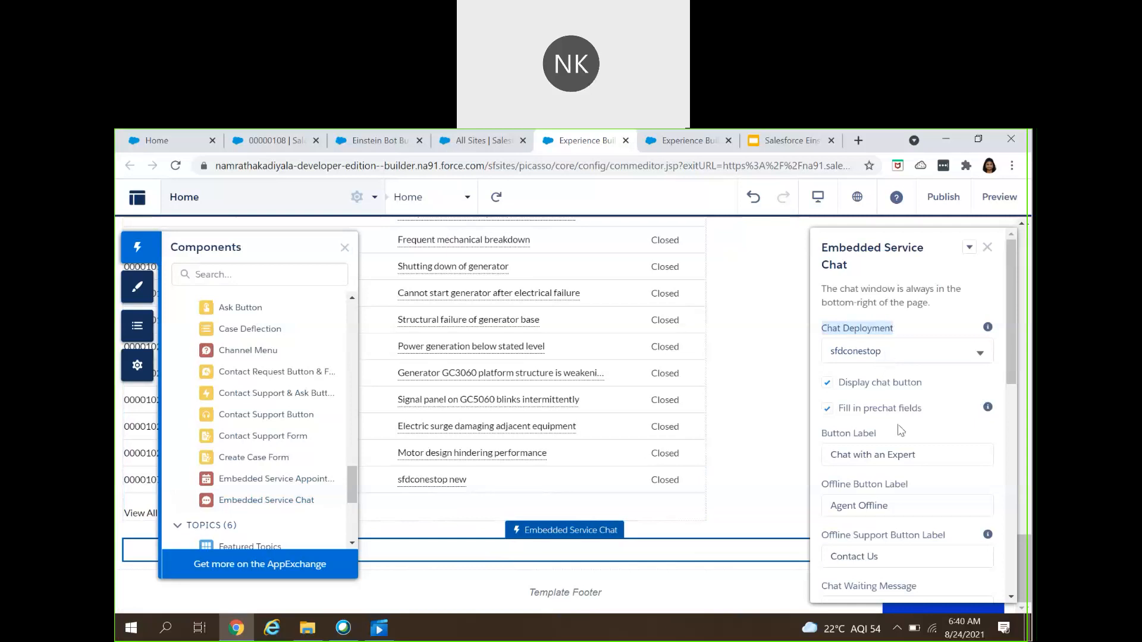
{"action": "scroll", "coordinate": [897, 446], "scroll_direction": "down", "scroll_amount": 1}
{"action": "scroll", "coordinate": [896, 446], "scroll_direction": "down", "scroll_amount": 2}
{"action": "scroll", "coordinate": [898, 428], "scroll_direction": "up", "scroll_amount": 4}
Step: Publish the SFDCONESTOP20 site and dismiss the publishing dialog
{"action": "left_click", "coordinate": [943, 197]}
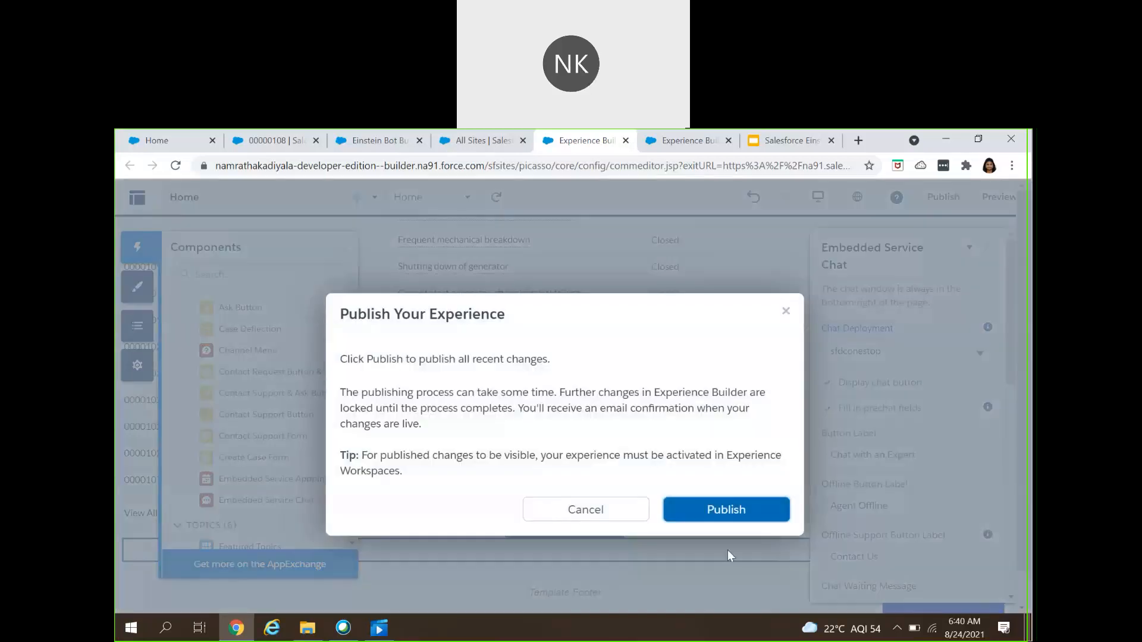
{"action": "left_click", "coordinate": [747, 510]}
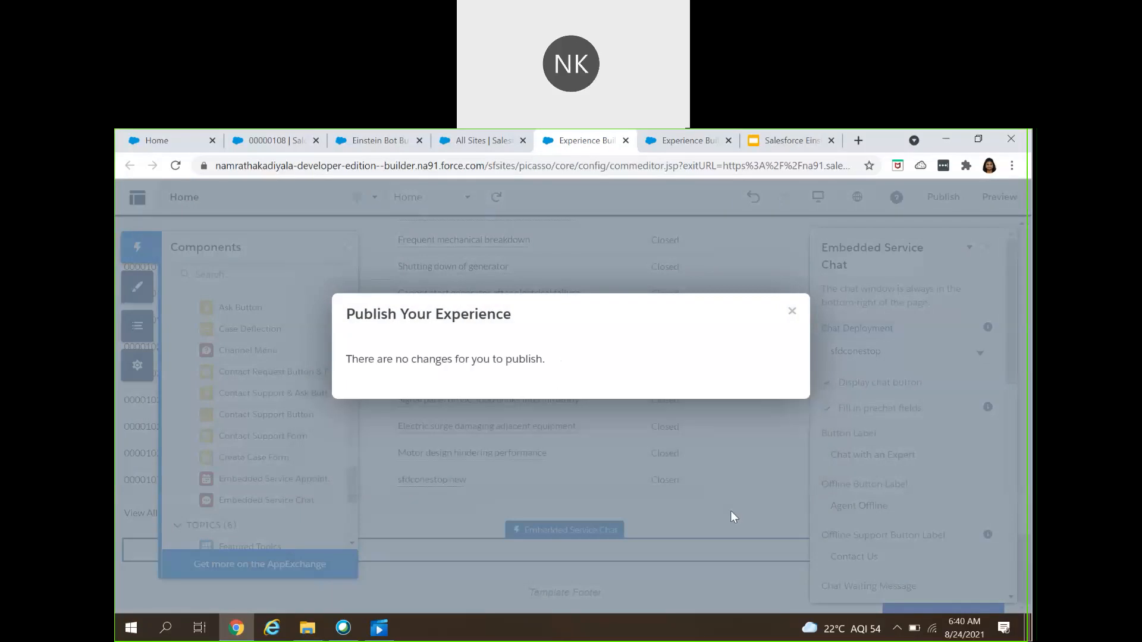
{"action": "left_click", "coordinate": [791, 311]}
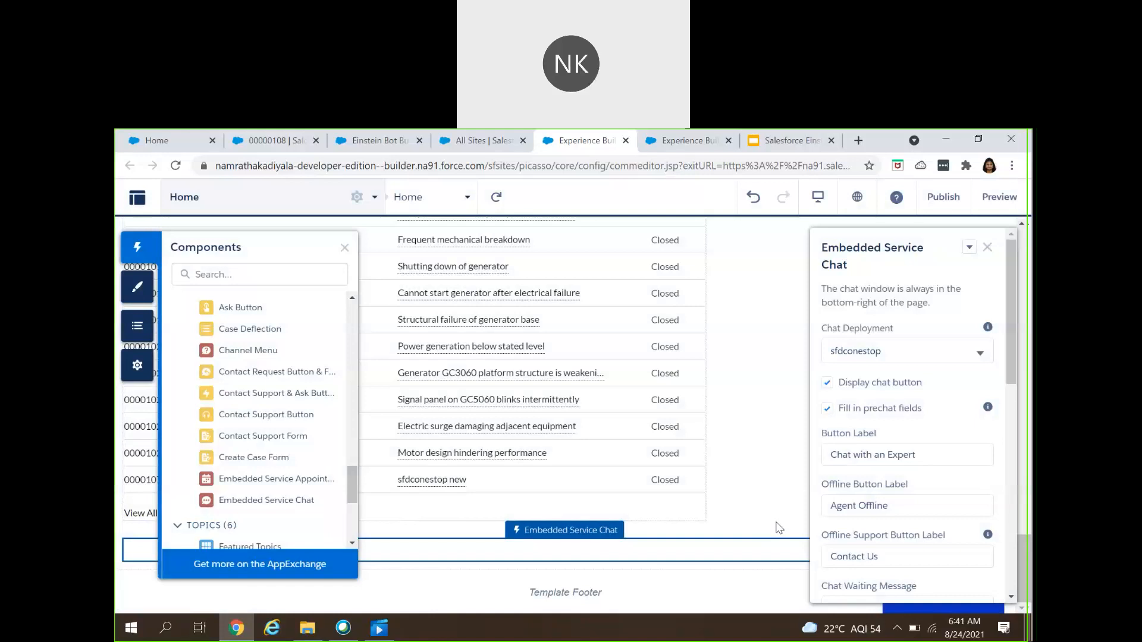
Step: On the live site's Home page, start a Chat with an Expert session with the subject "hey there"
{"action": "left_click", "coordinate": [169, 141]}
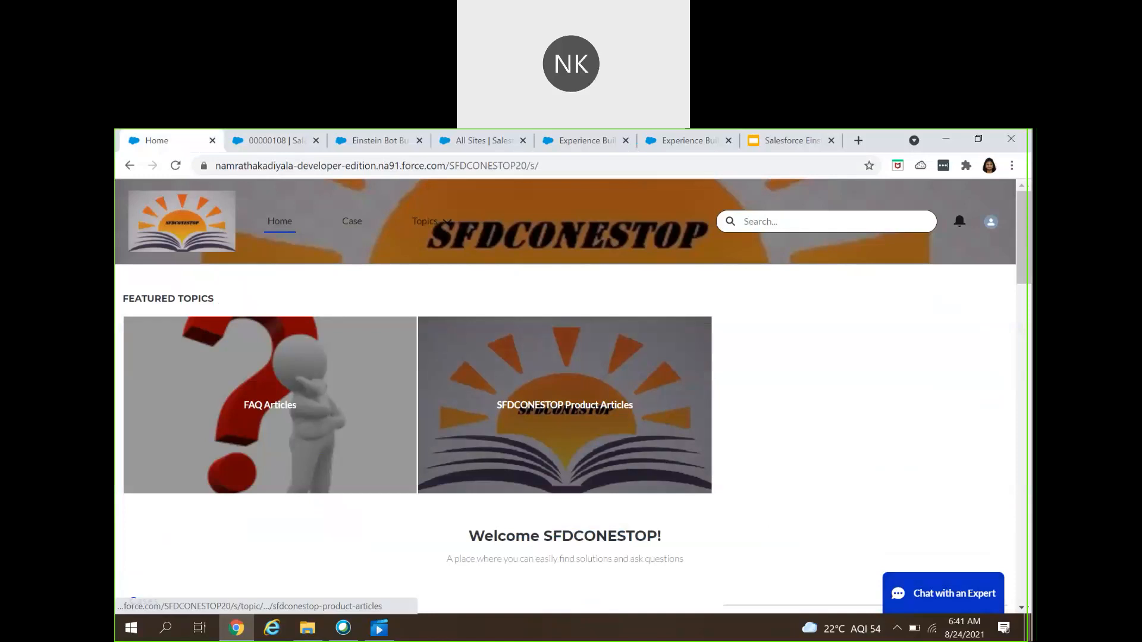
{"action": "left_click", "coordinate": [941, 597]}
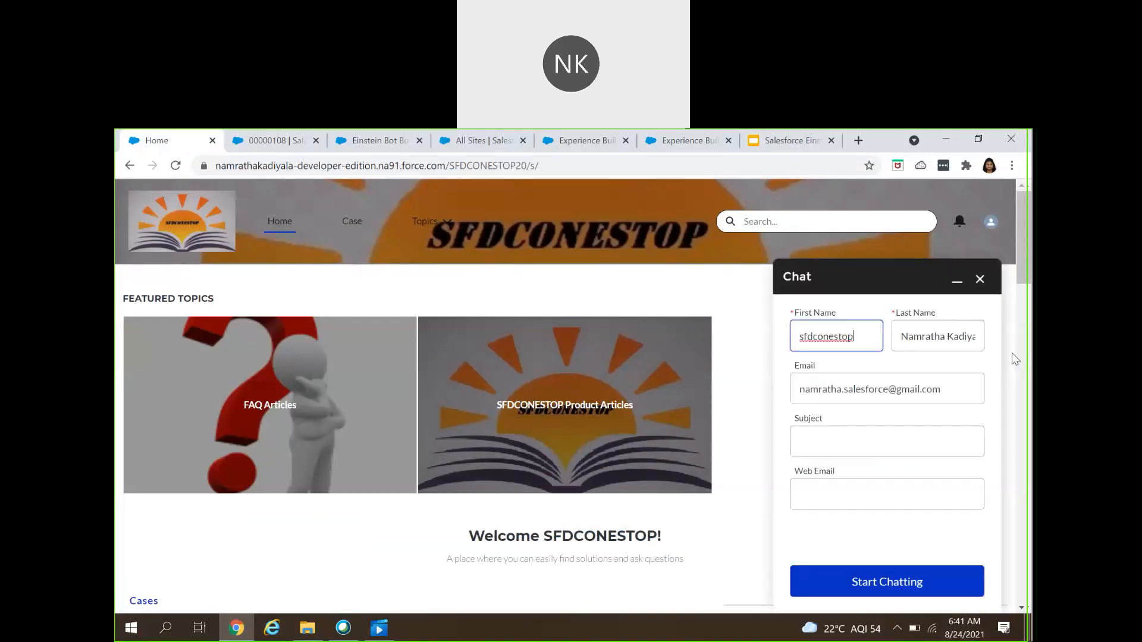
{"action": "left_click", "coordinate": [845, 443]}
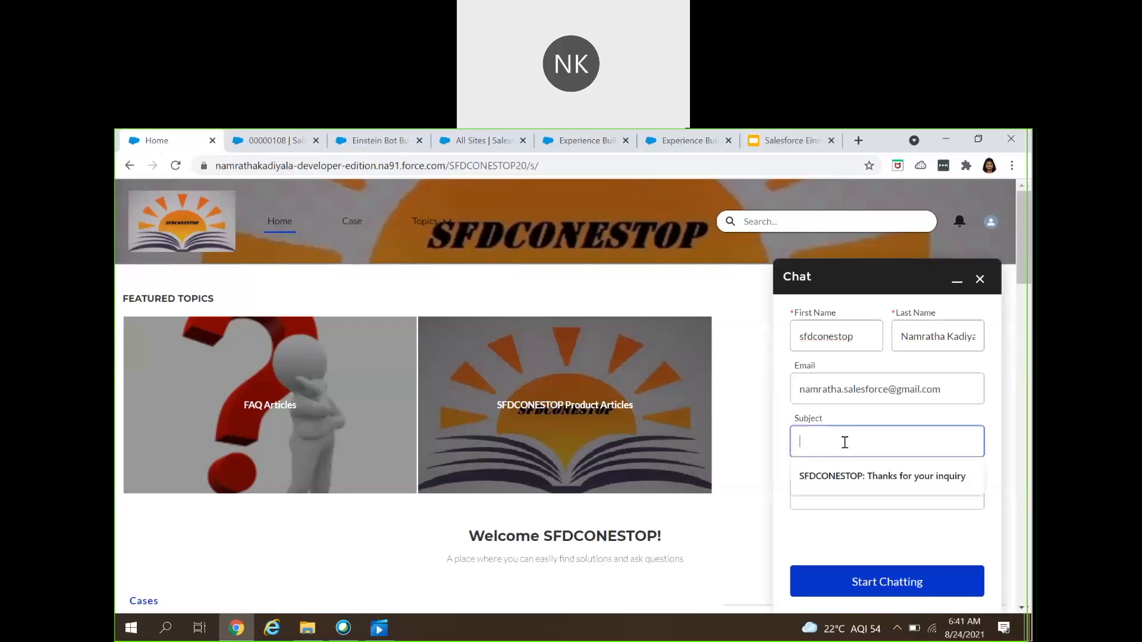
{"action": "type", "text": "hey there"}
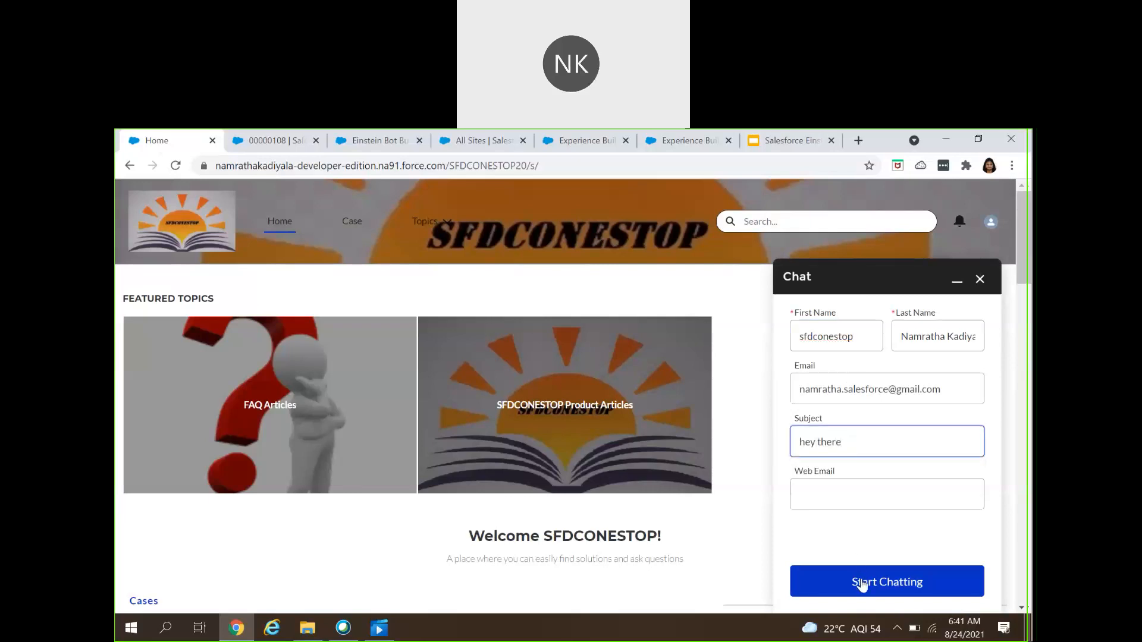
{"action": "left_click", "coordinate": [862, 583]}
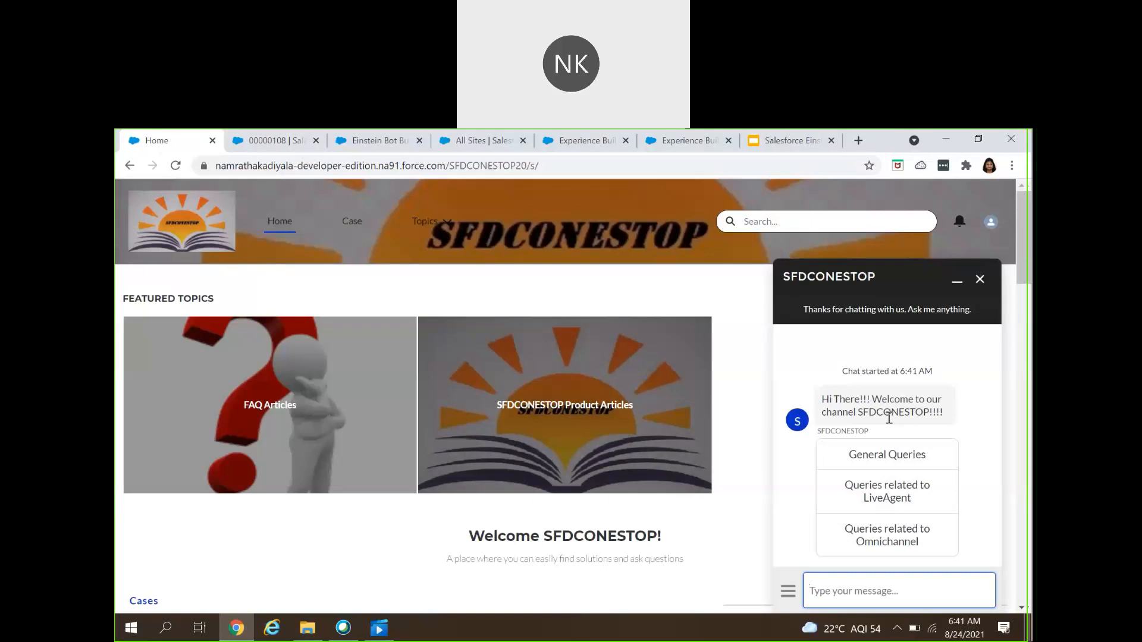
Step: Check the dialogs in Einstein Bot Builder against the chat menu and return to the live site's chat
{"action": "left_click", "coordinate": [377, 141]}
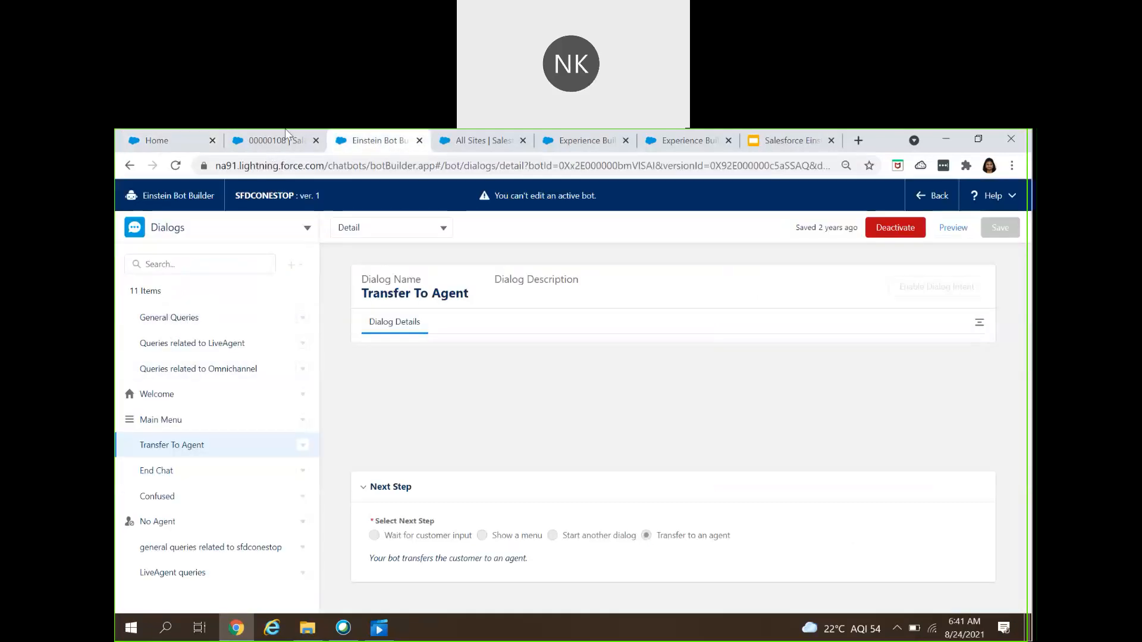
{"action": "left_click", "coordinate": [172, 143]}
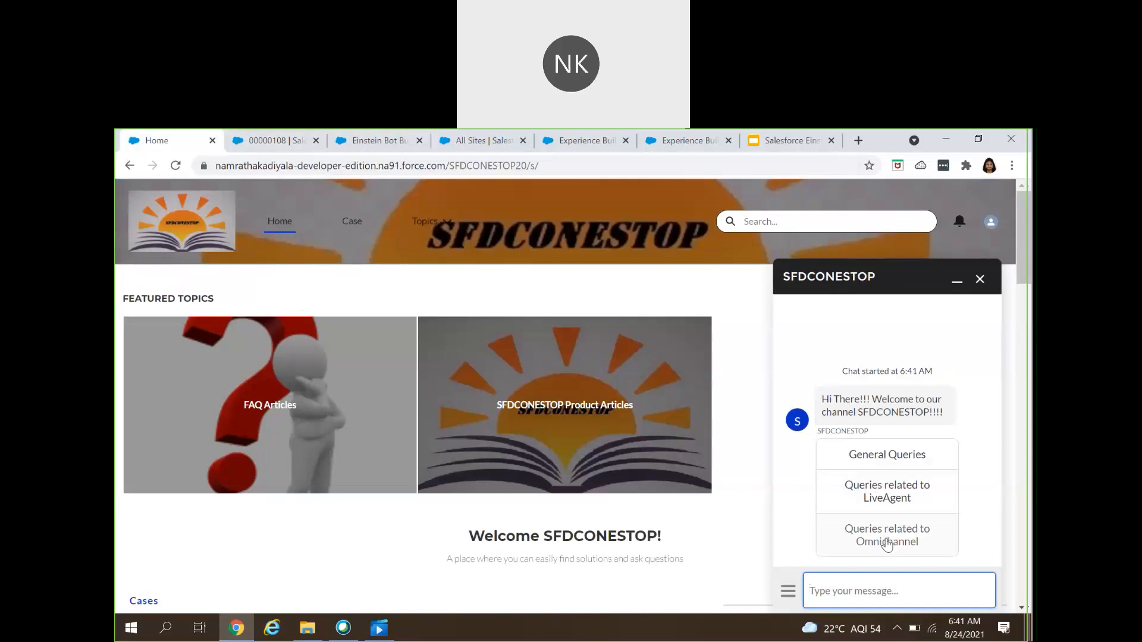
Step: In the bot chat, choose General Queries, select "general queries related to sfdconestop", and request Transfer To Agent
{"action": "left_click", "coordinate": [874, 458]}
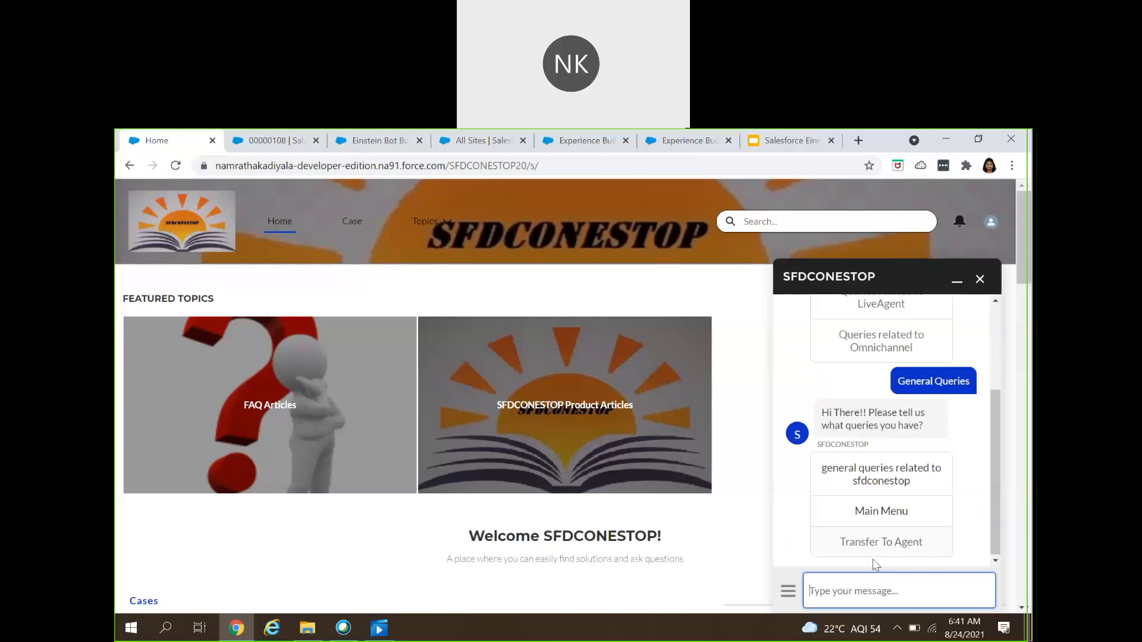
{"action": "left_click", "coordinate": [865, 478]}
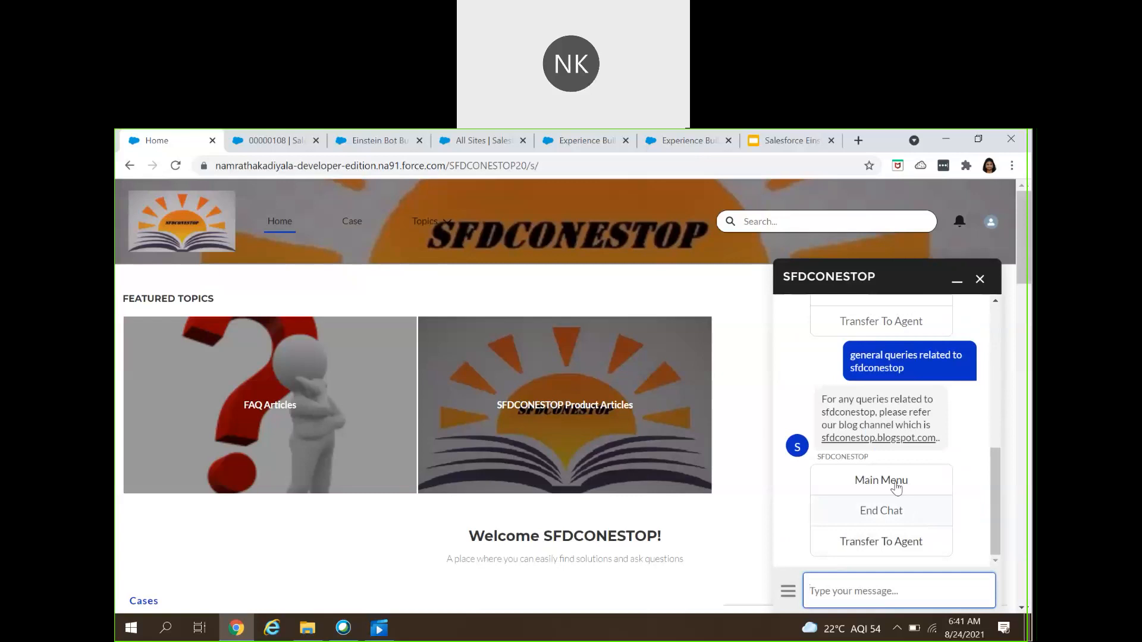
{"action": "left_click", "coordinate": [890, 550]}
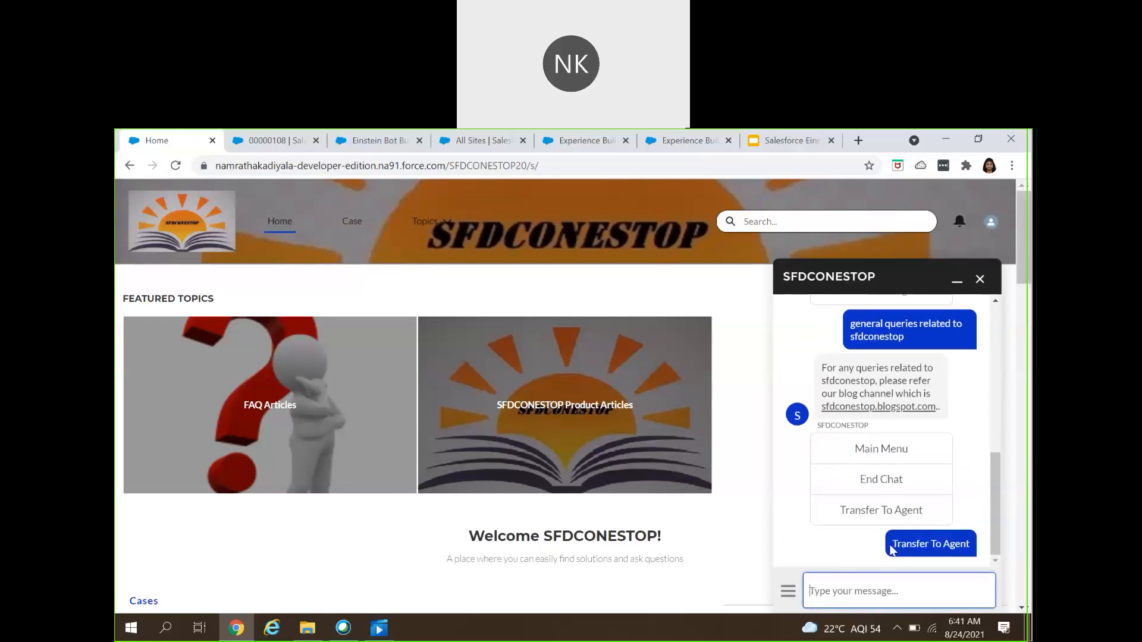
Step: Accept the transferred chat from Omni-Channel in the Service Console, minimize the Omni-Channel widget, and check the live site's chat
{"action": "left_click", "coordinate": [270, 148]}
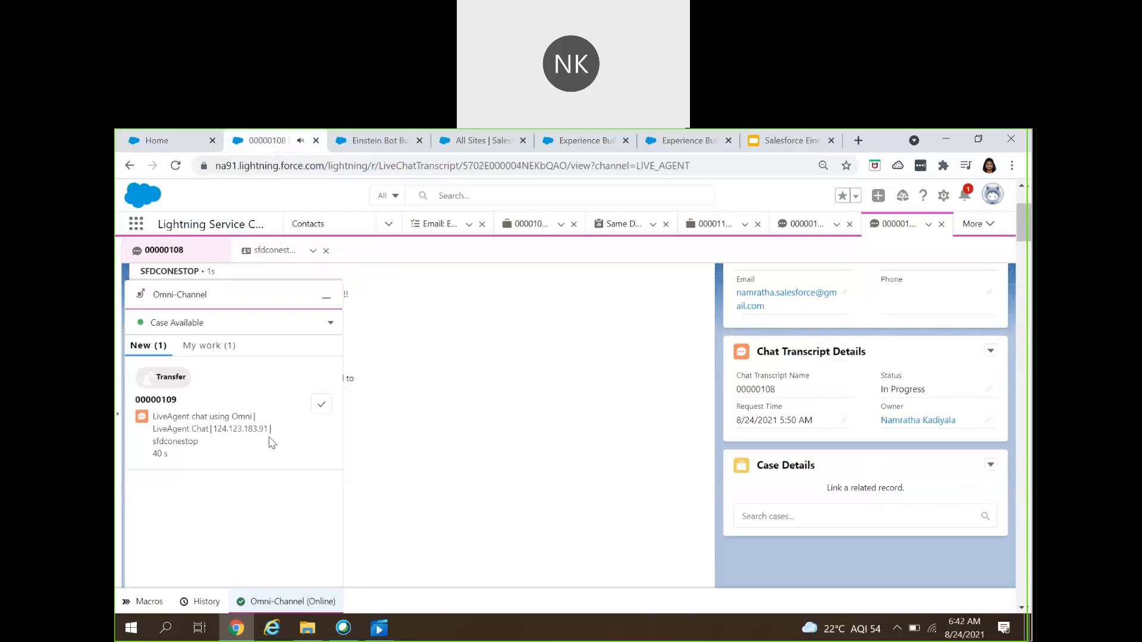
{"action": "left_click", "coordinate": [321, 406]}
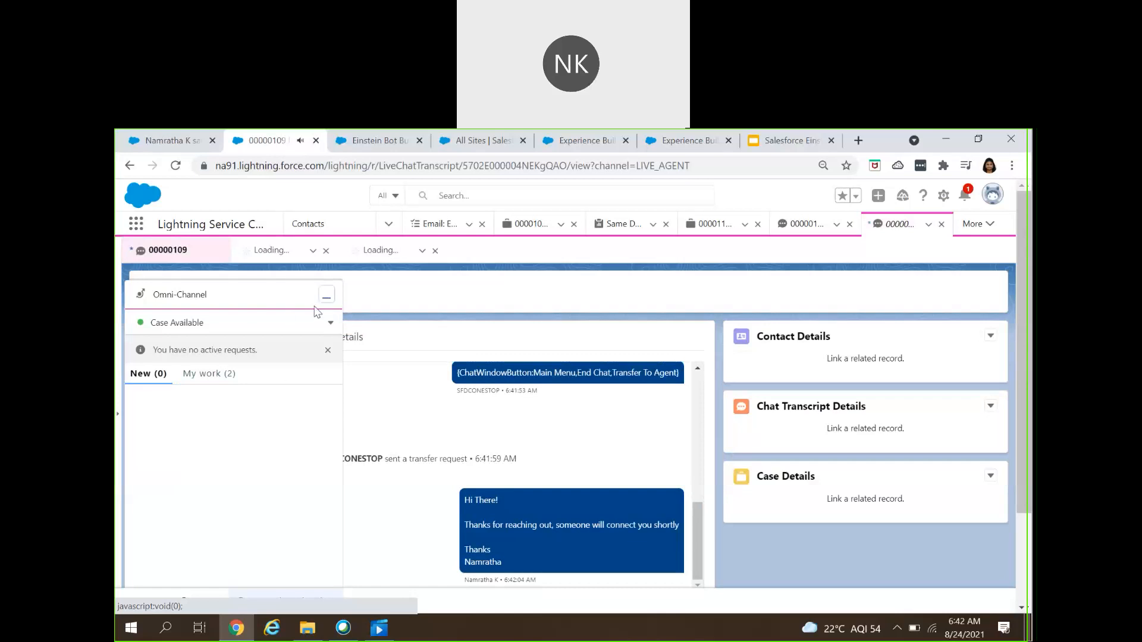
{"action": "left_click", "coordinate": [314, 305]}
{"action": "scroll", "coordinate": [315, 464], "scroll_direction": "down", "scroll_amount": 2}
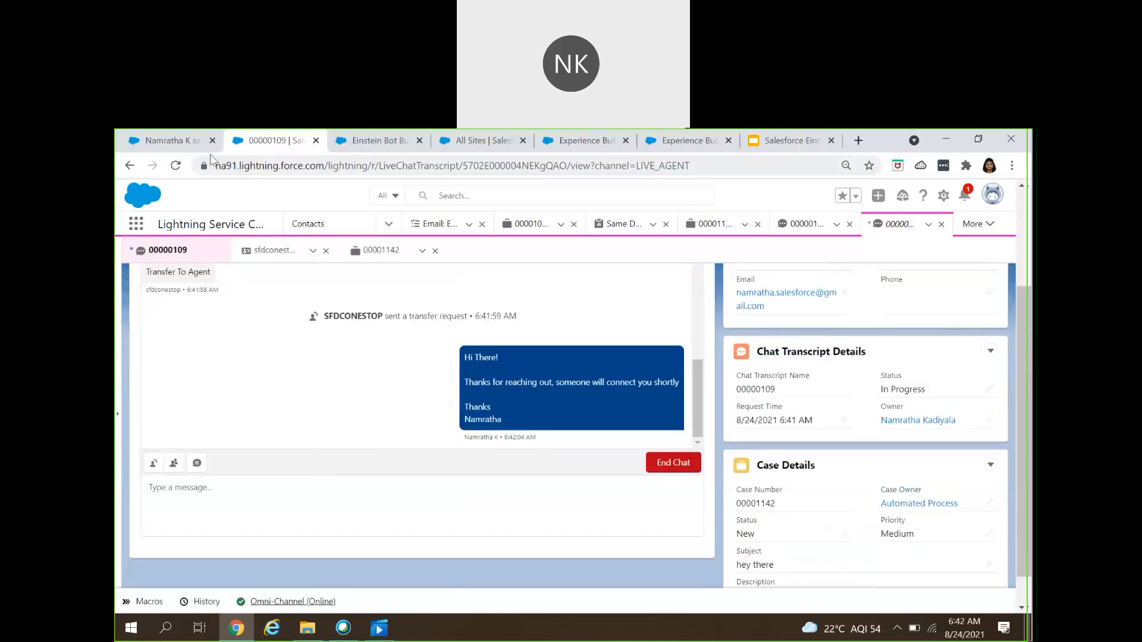
{"action": "left_click", "coordinate": [195, 143]}
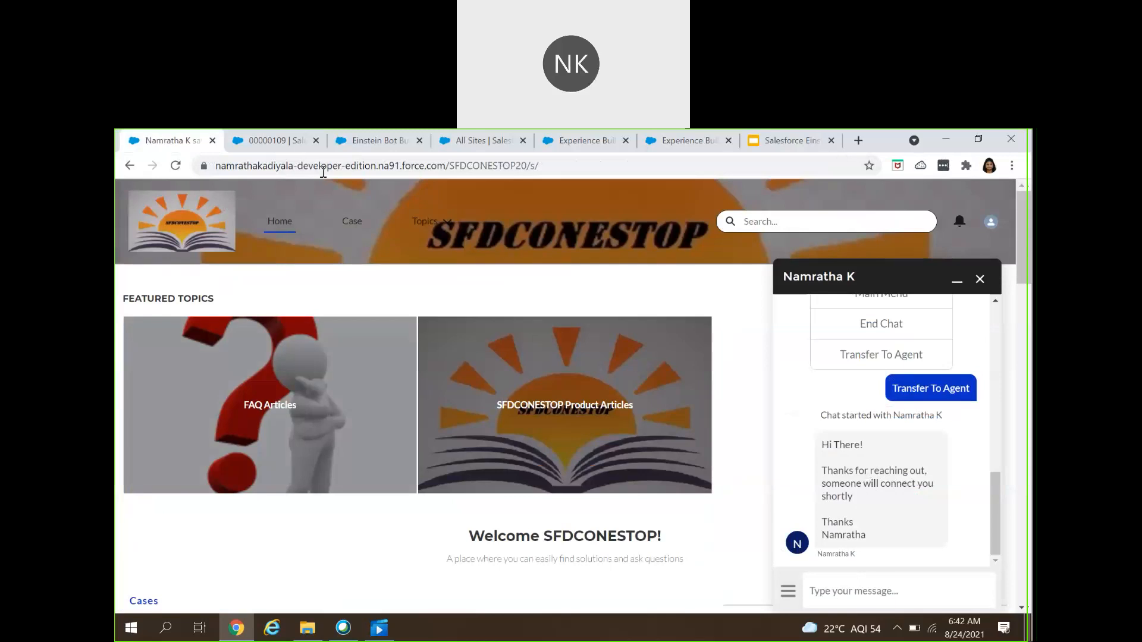
Step: As the agent in the Service Console, send the visitor a greeting by first name followed by "How can we help us.."
{"action": "left_click", "coordinate": [257, 146]}
{"action": "left_click", "coordinate": [253, 495]}
{"action": "type", "text": "Hi Namratha, How can we help us.."}
{"action": "key", "text": "Return"}
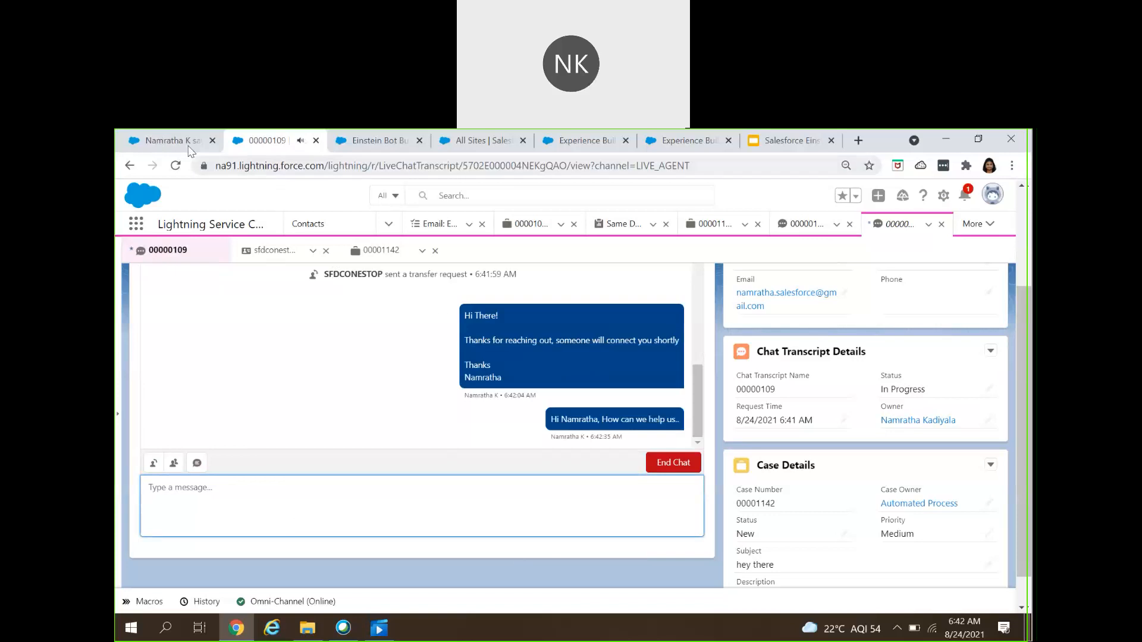
Step: As the visitor on the live site, reply "Hey thanks for prompt response, need help on sfdconestop channel"
{"action": "left_click", "coordinate": [187, 146]}
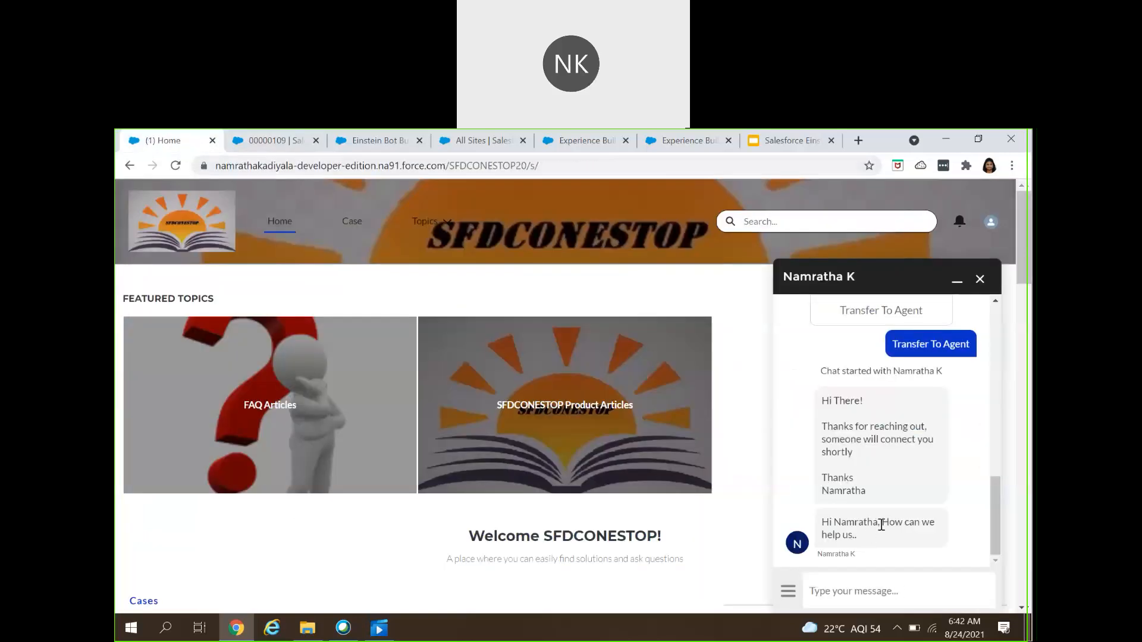
{"action": "left_click", "coordinate": [836, 588]}
{"action": "type", "text": "Hey thanks for prompt response. need help on"}
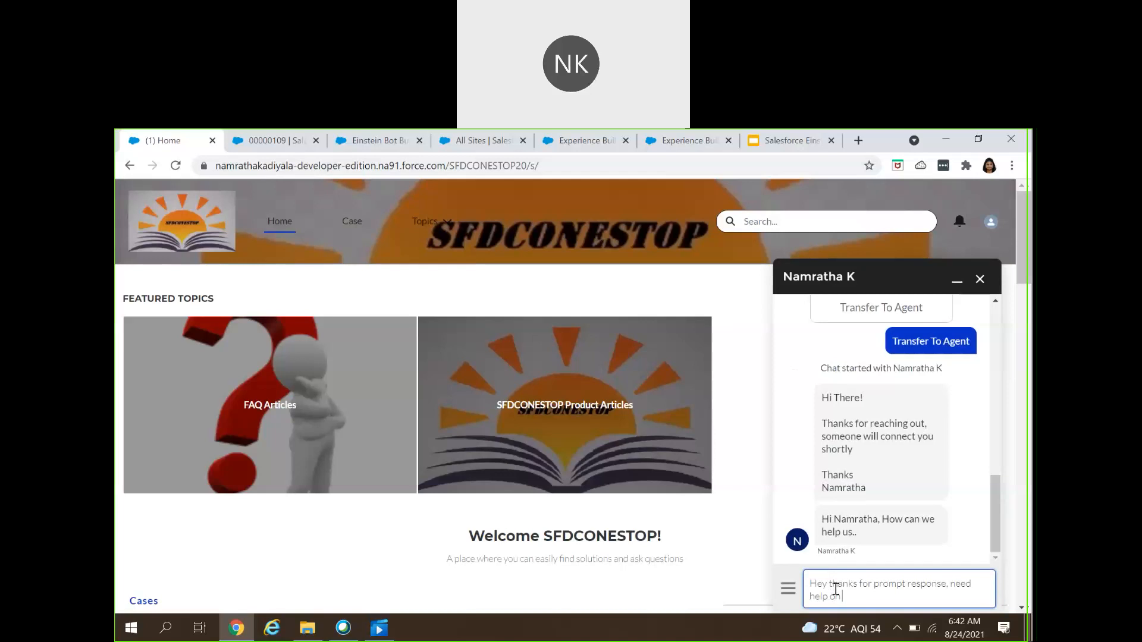
{"action": "type", "text": "dconestop channel"}
{"action": "key", "text": "Return"}
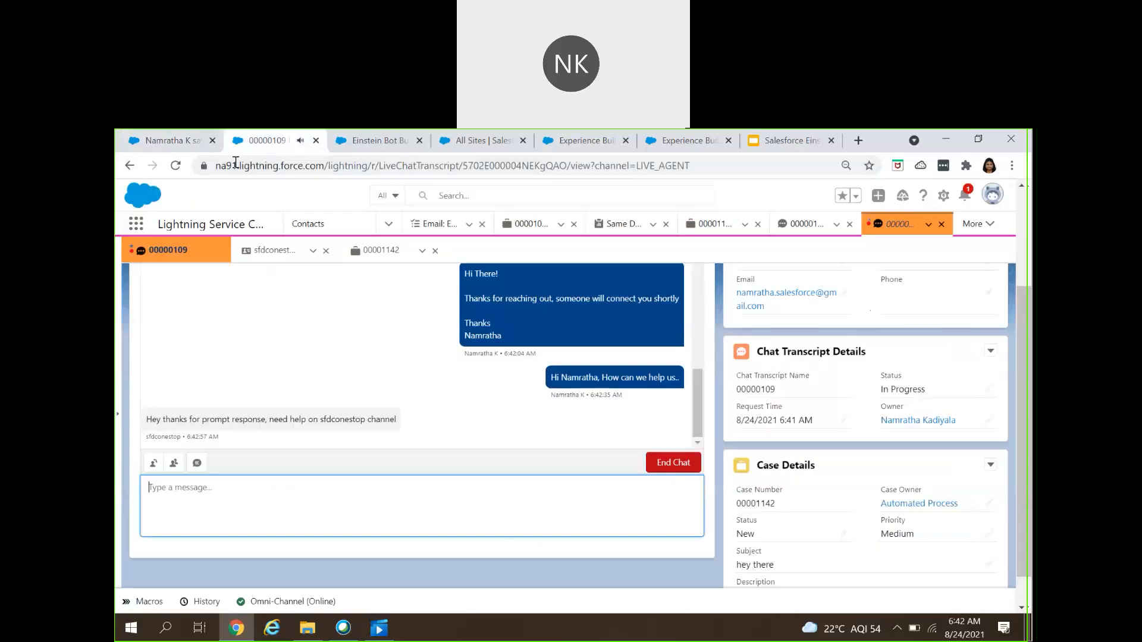
Step: As the agent in the Service Console, answer the visitor's message with "Sure, please telme .."
{"action": "left_click", "coordinate": [243, 143]}
{"action": "type", "text": "Sure, please tel"}
{"action": "key", "text": "BackSpace"}
{"action": "type", "text": "lus.."}
{"action": "key", "text": "Return"}
Step: Review the conversation in the live site's chat, including the agent messages, the bot's welcome menu and its blog link reply
{"action": "left_click", "coordinate": [156, 141]}
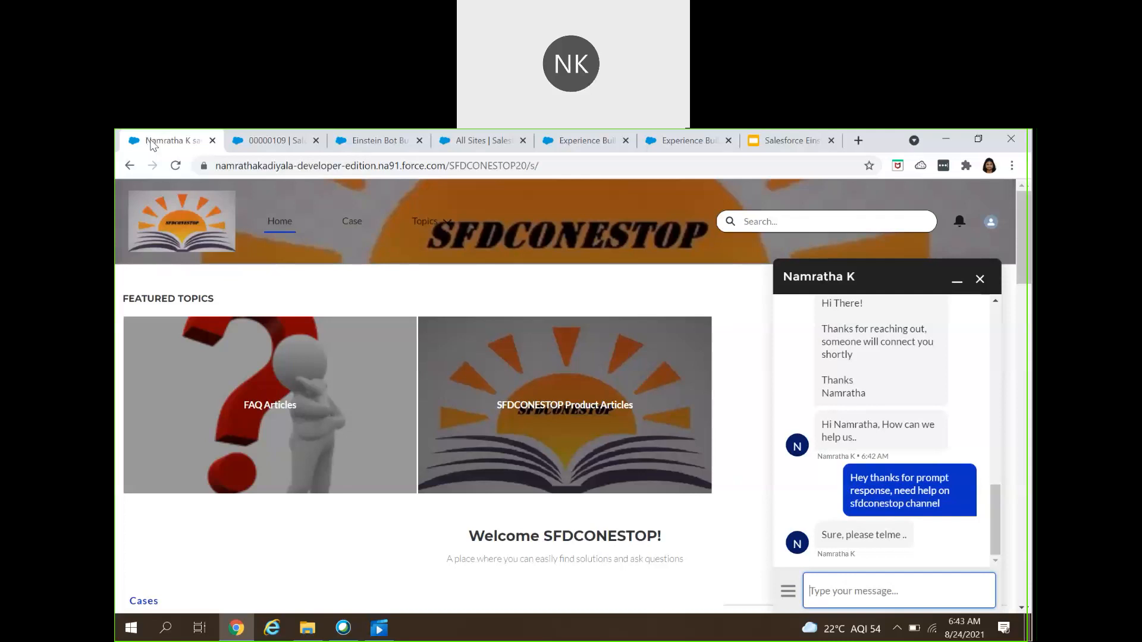
{"action": "scroll", "coordinate": [918, 476], "scroll_direction": "up", "scroll_amount": 4}
{"action": "scroll", "coordinate": [919, 475], "scroll_direction": "up", "scroll_amount": 3}
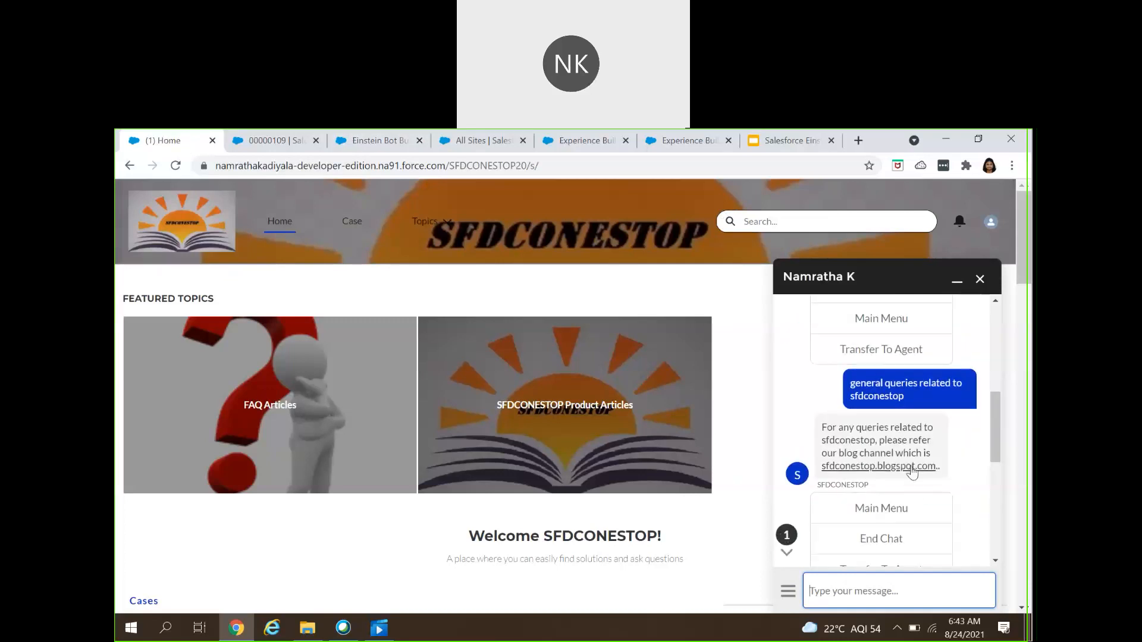
{"action": "scroll", "coordinate": [903, 502], "scroll_direction": "up", "scroll_amount": 3}
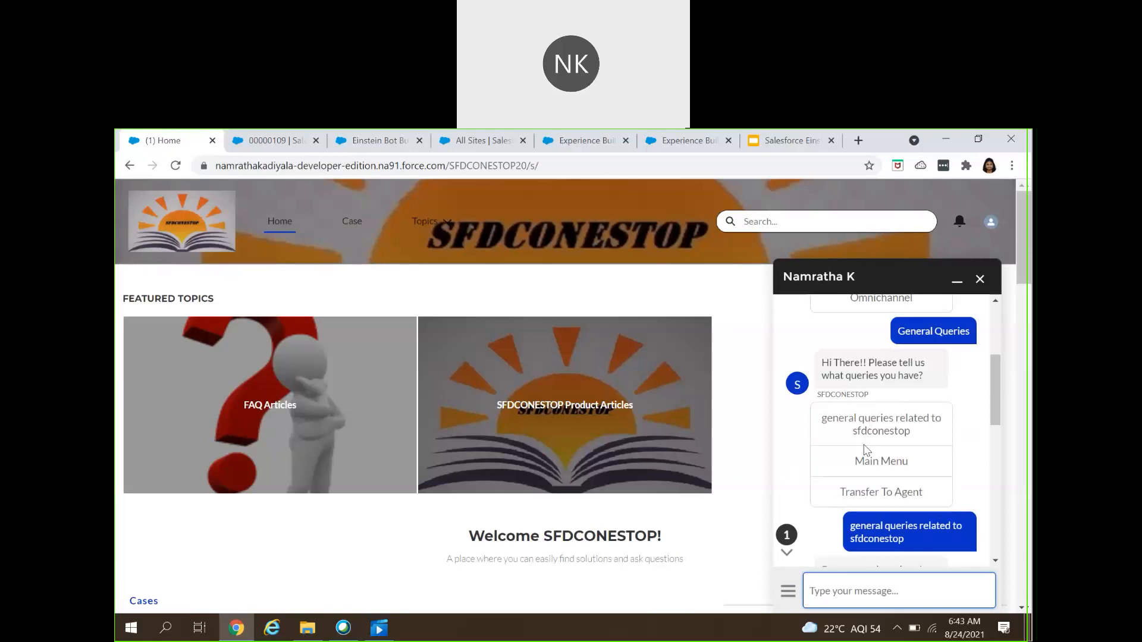
{"action": "scroll", "coordinate": [867, 451], "scroll_direction": "up", "scroll_amount": 1}
{"action": "scroll", "coordinate": [866, 450], "scroll_direction": "up", "scroll_amount": 2}
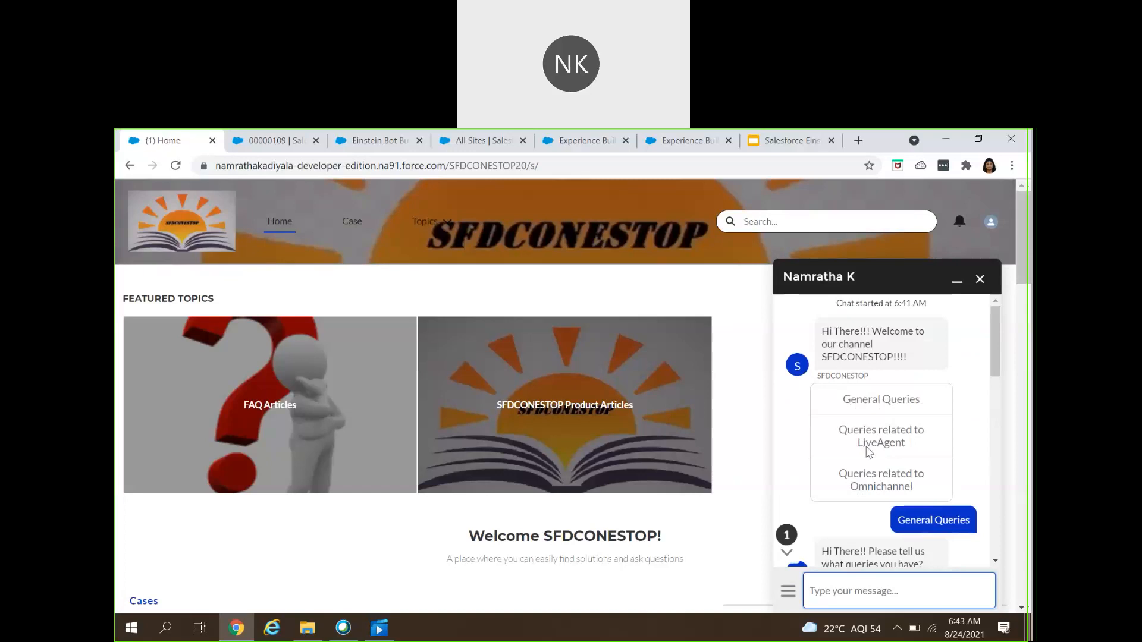
{"action": "scroll", "coordinate": [880, 453], "scroll_direction": "down", "scroll_amount": 2}
{"action": "left_click", "coordinate": [882, 454]}
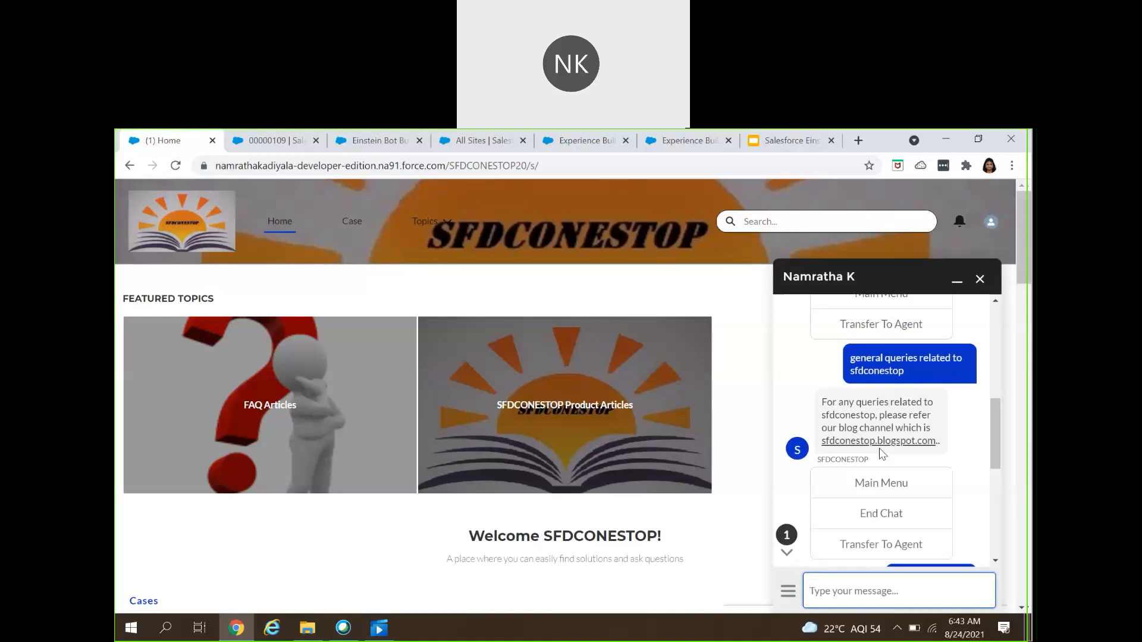